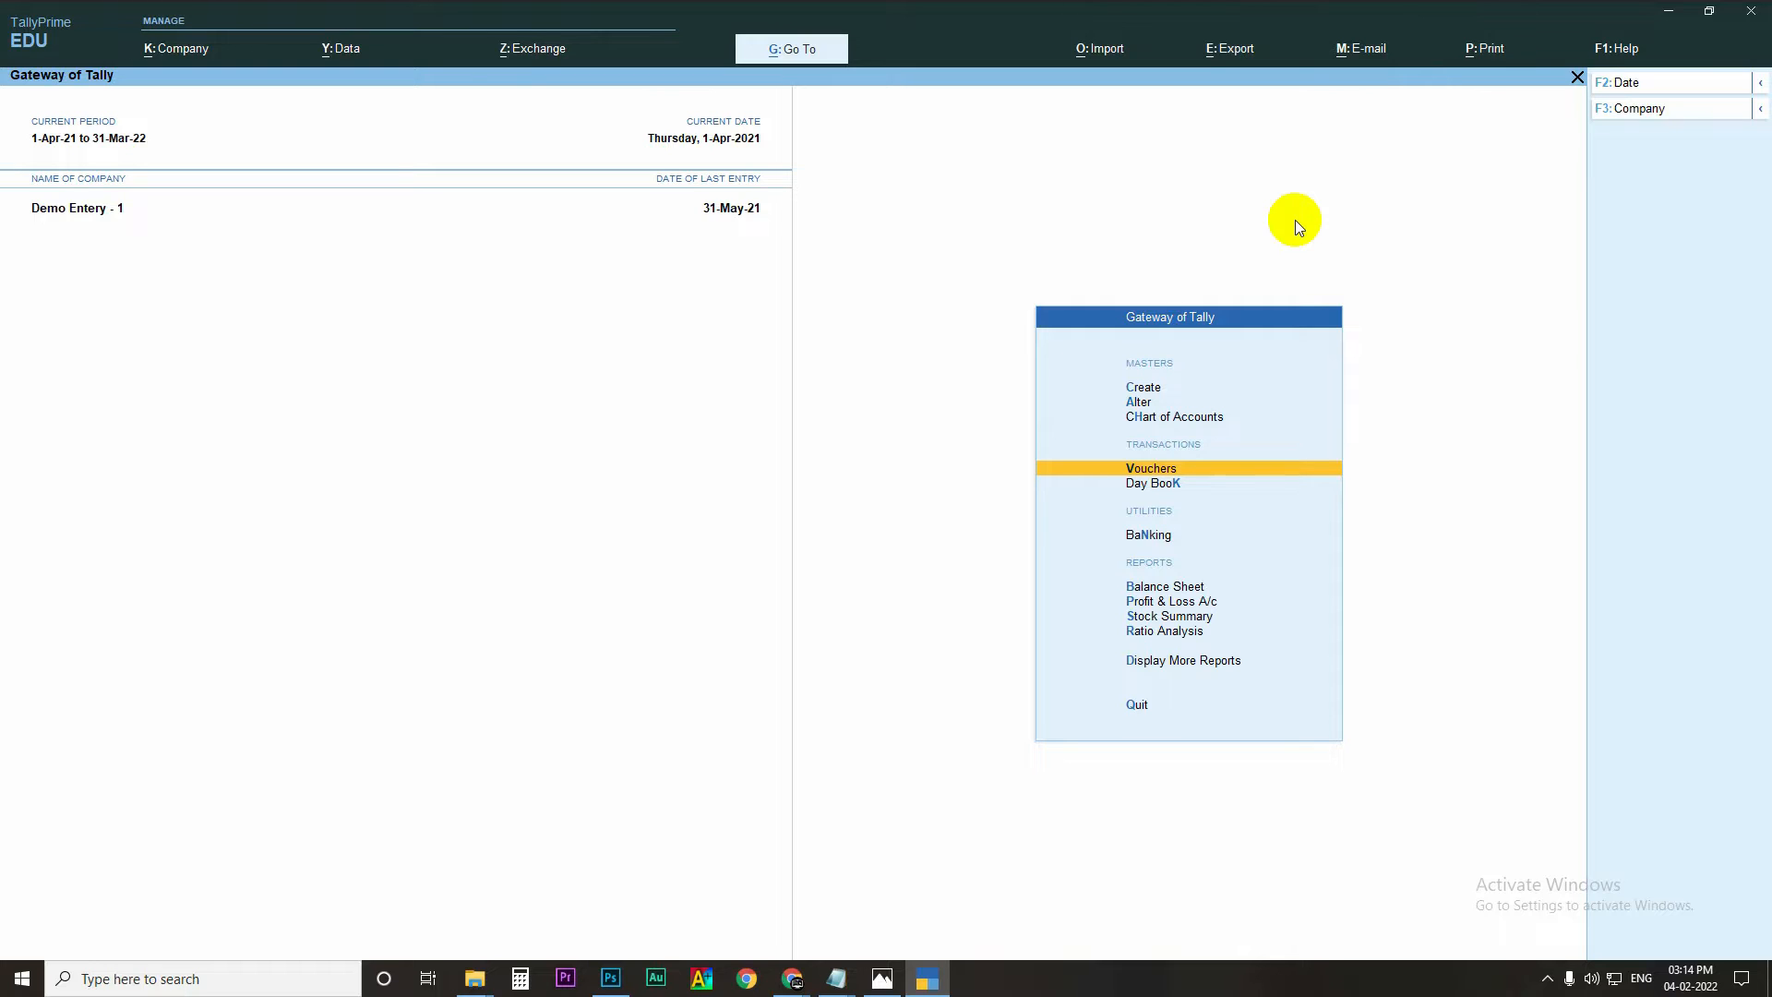
# Step: Open Display More Reports from the Gateway of Tally
pyautogui.press('Down')
pyautogui.press('Down')
pyautogui.press('Down')
pyautogui.press('Up')
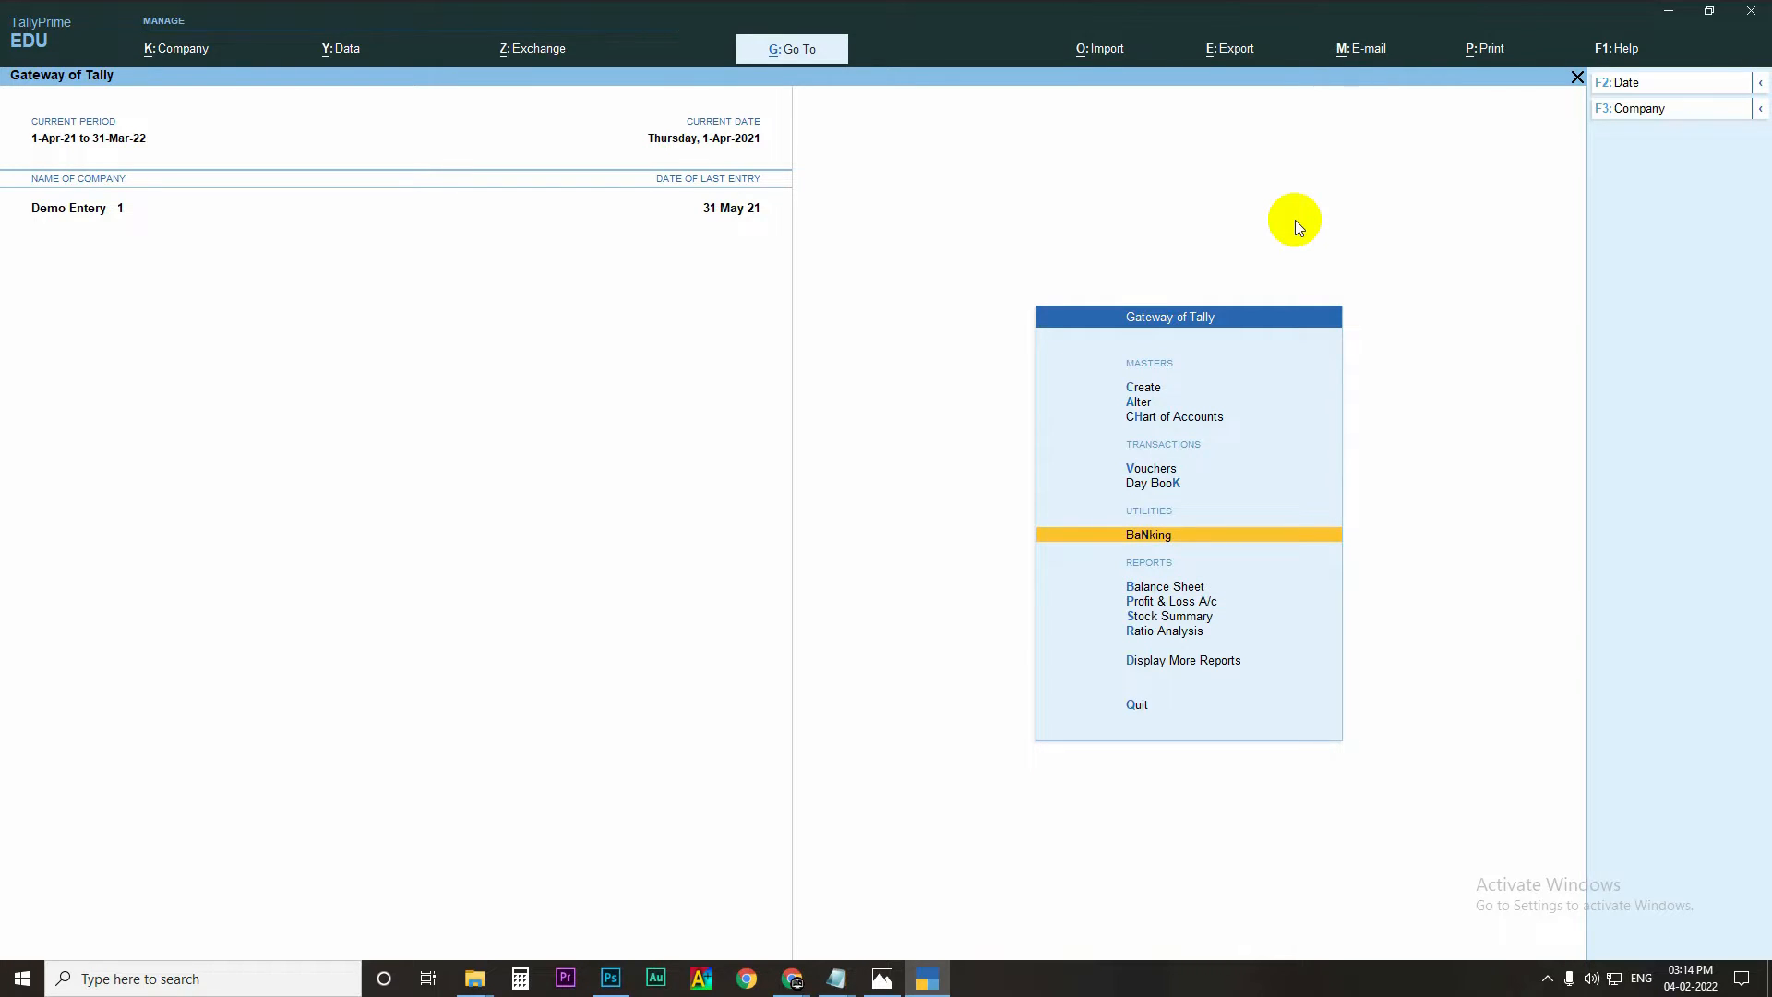
pyautogui.press('Up')
pyautogui.press('Up')
pyautogui.press('Down')
pyautogui.press('Down')
pyautogui.press('Down')
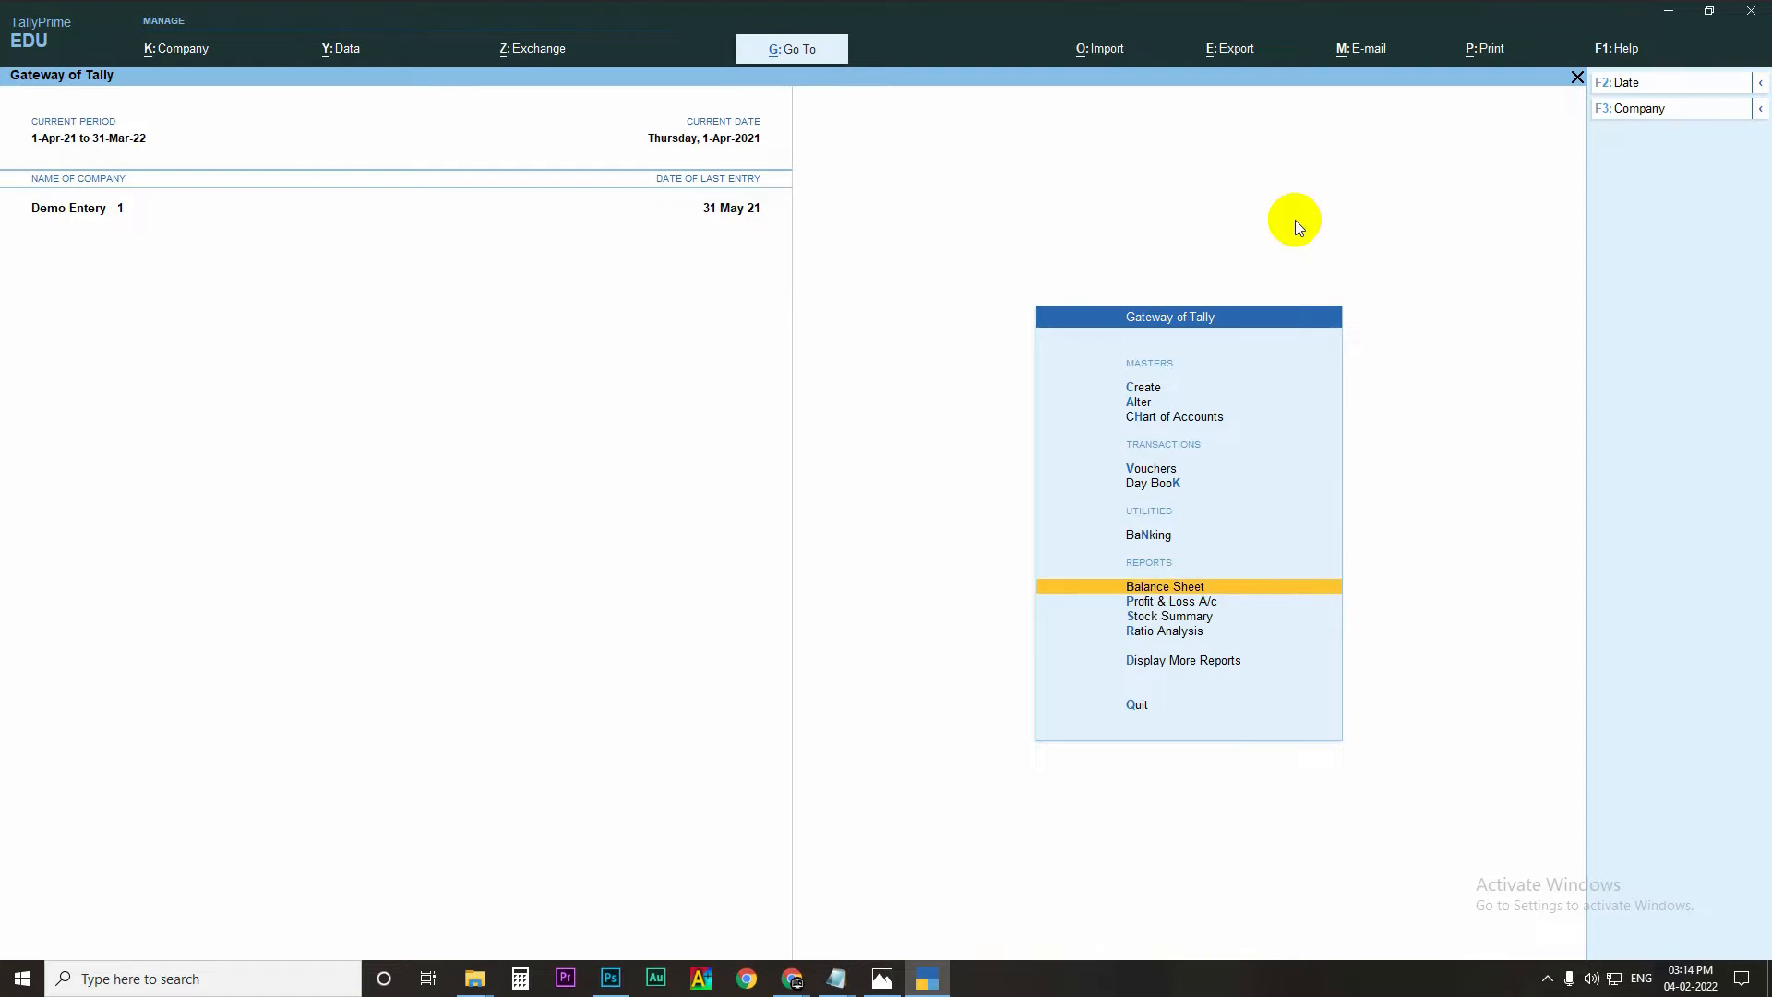
pyautogui.press('Down')
pyautogui.press('Down')
pyautogui.press('Down')
pyautogui.press('Down')
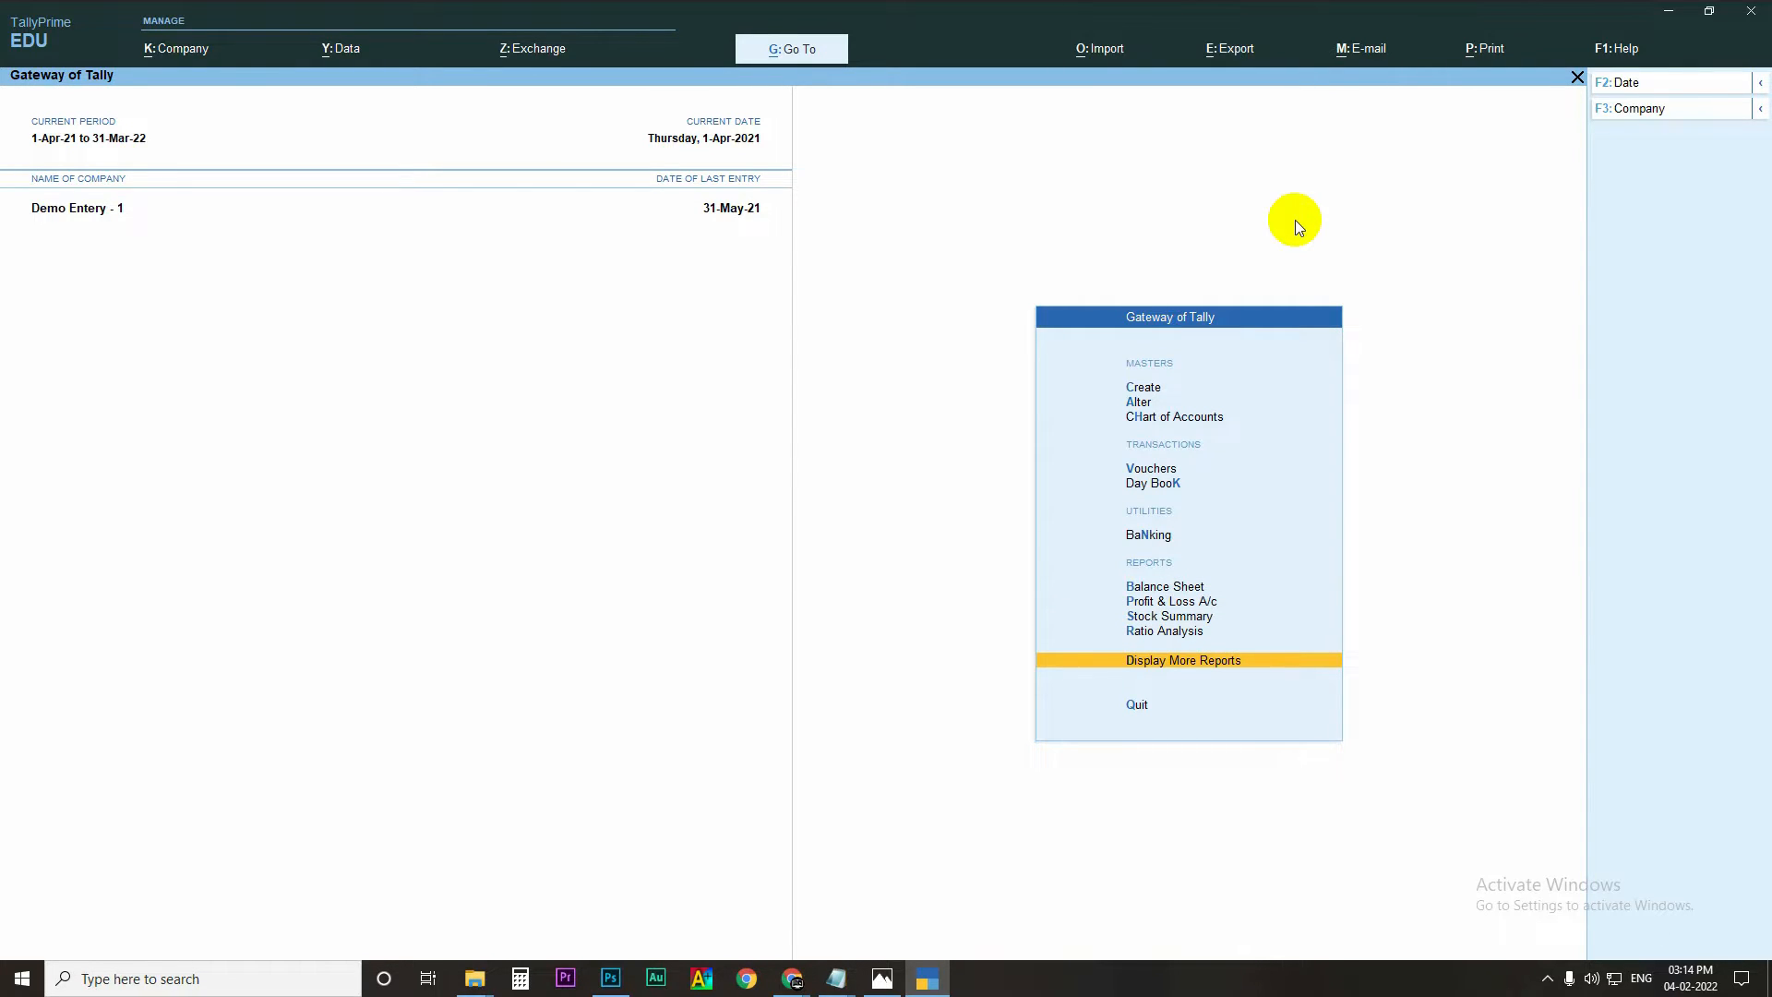
pyautogui.press('Return')
# Step: Open the Ledger report from Account Books for the Sales ledger
pyautogui.press('Down')
pyautogui.press('Down')
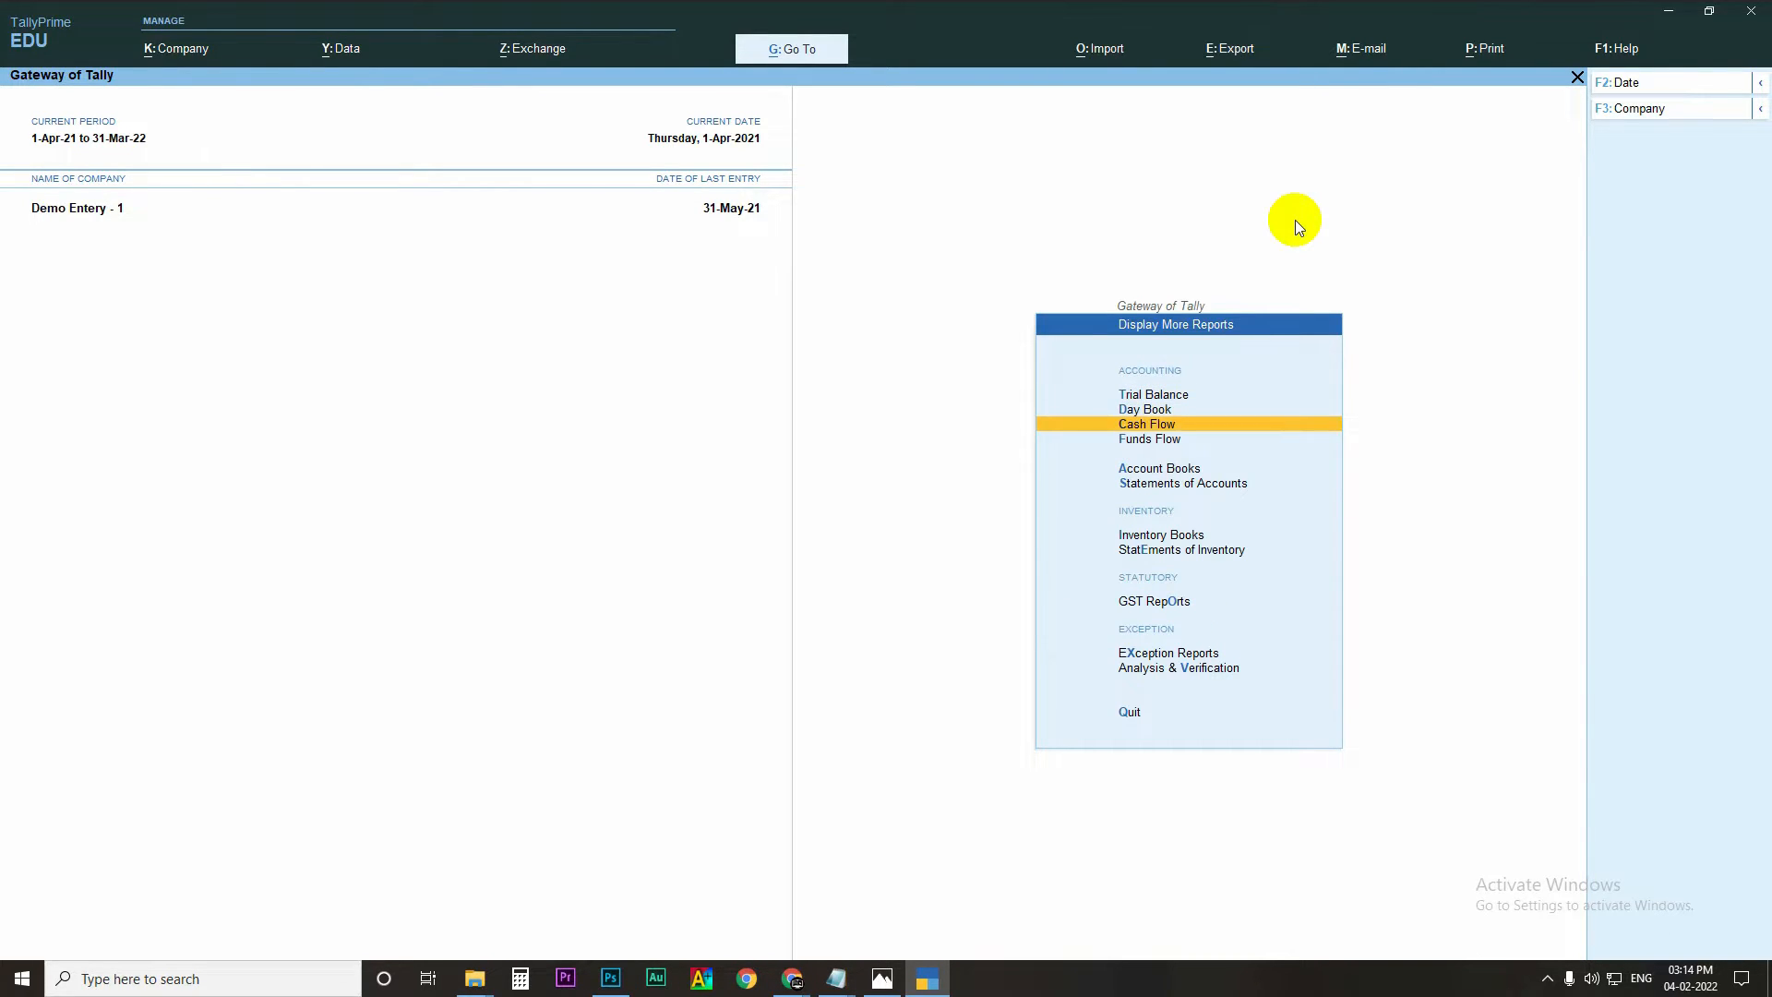
pyautogui.press('Down')
pyautogui.press('Down')
pyautogui.press('Return')
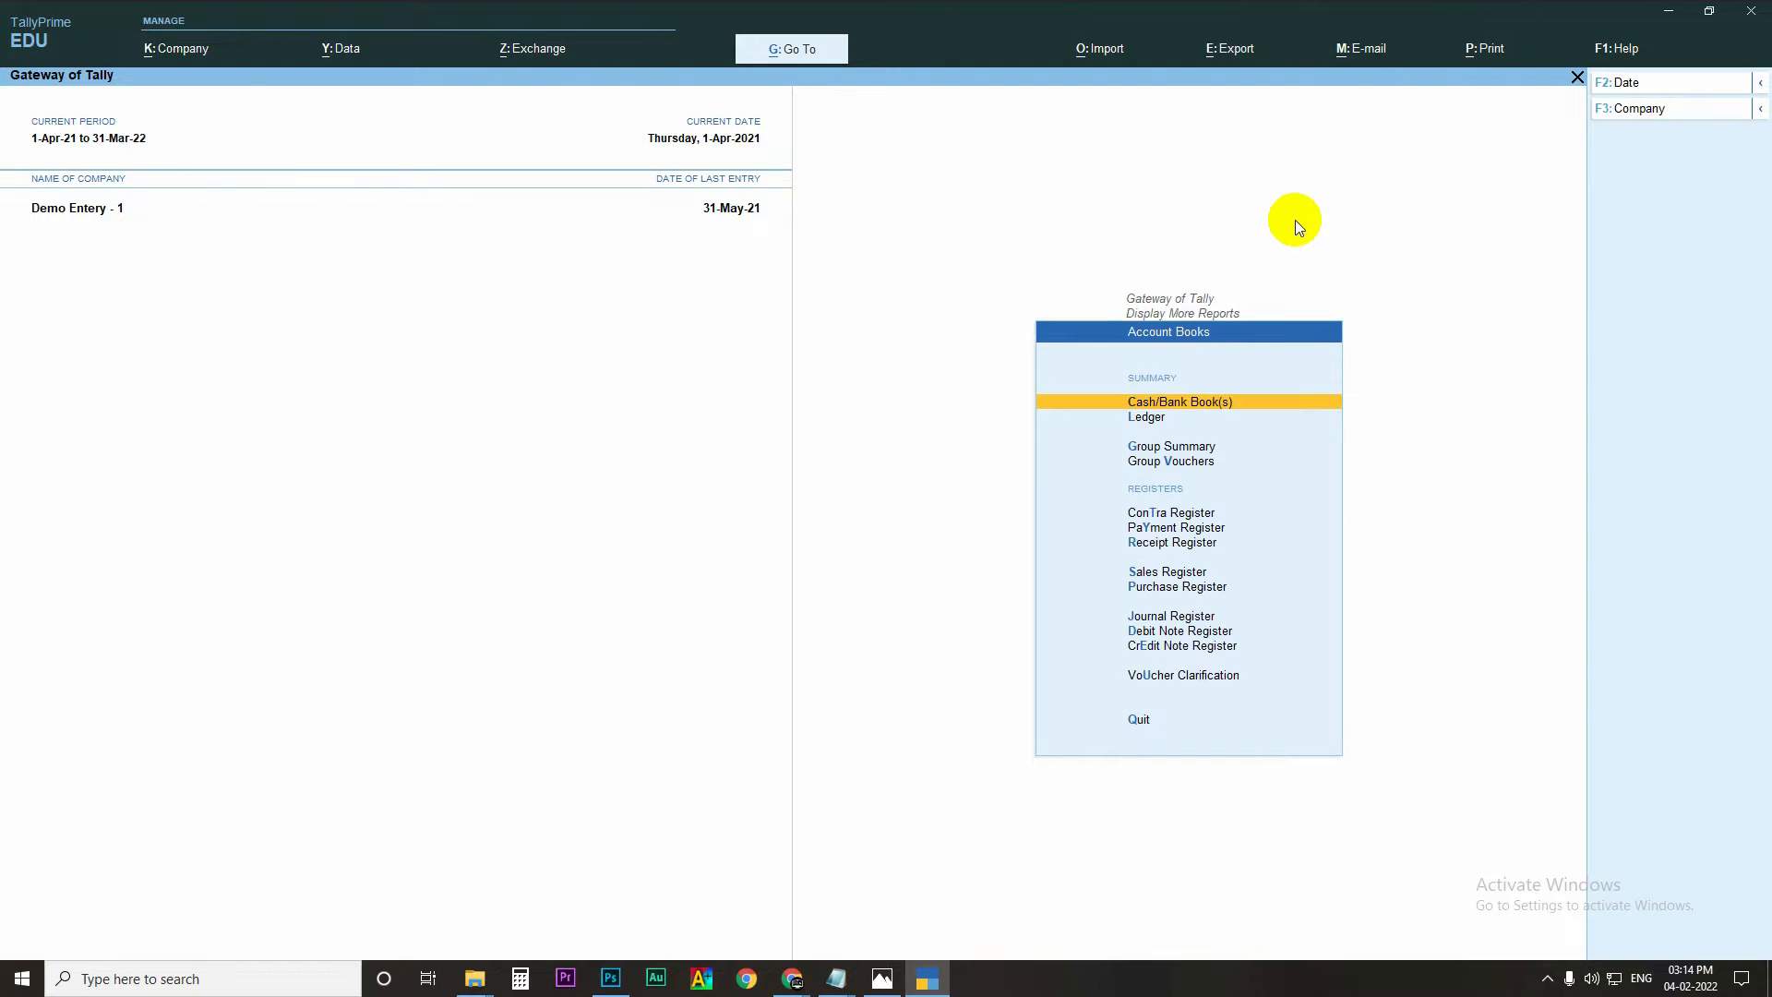
pyautogui.press('Down')
pyautogui.press('Return')
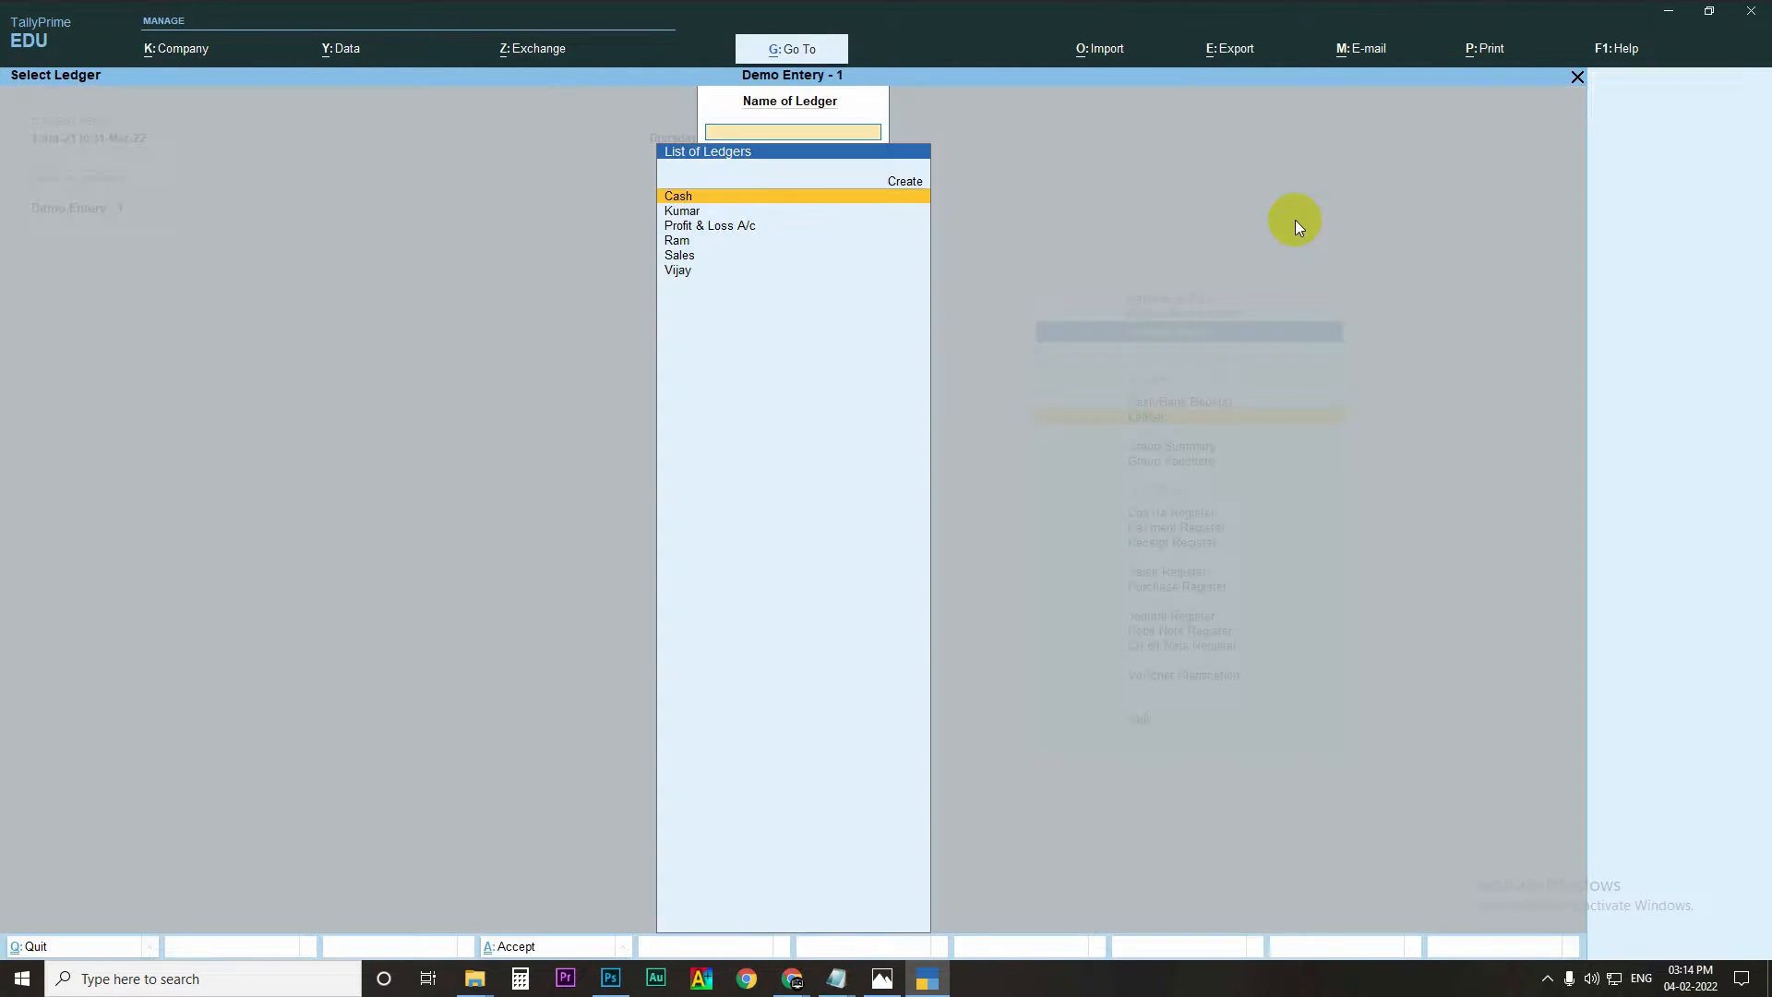
pyautogui.press('Down')
pyautogui.press('Down')
pyautogui.press('Down')
pyautogui.press('Down')
pyautogui.press('Return')
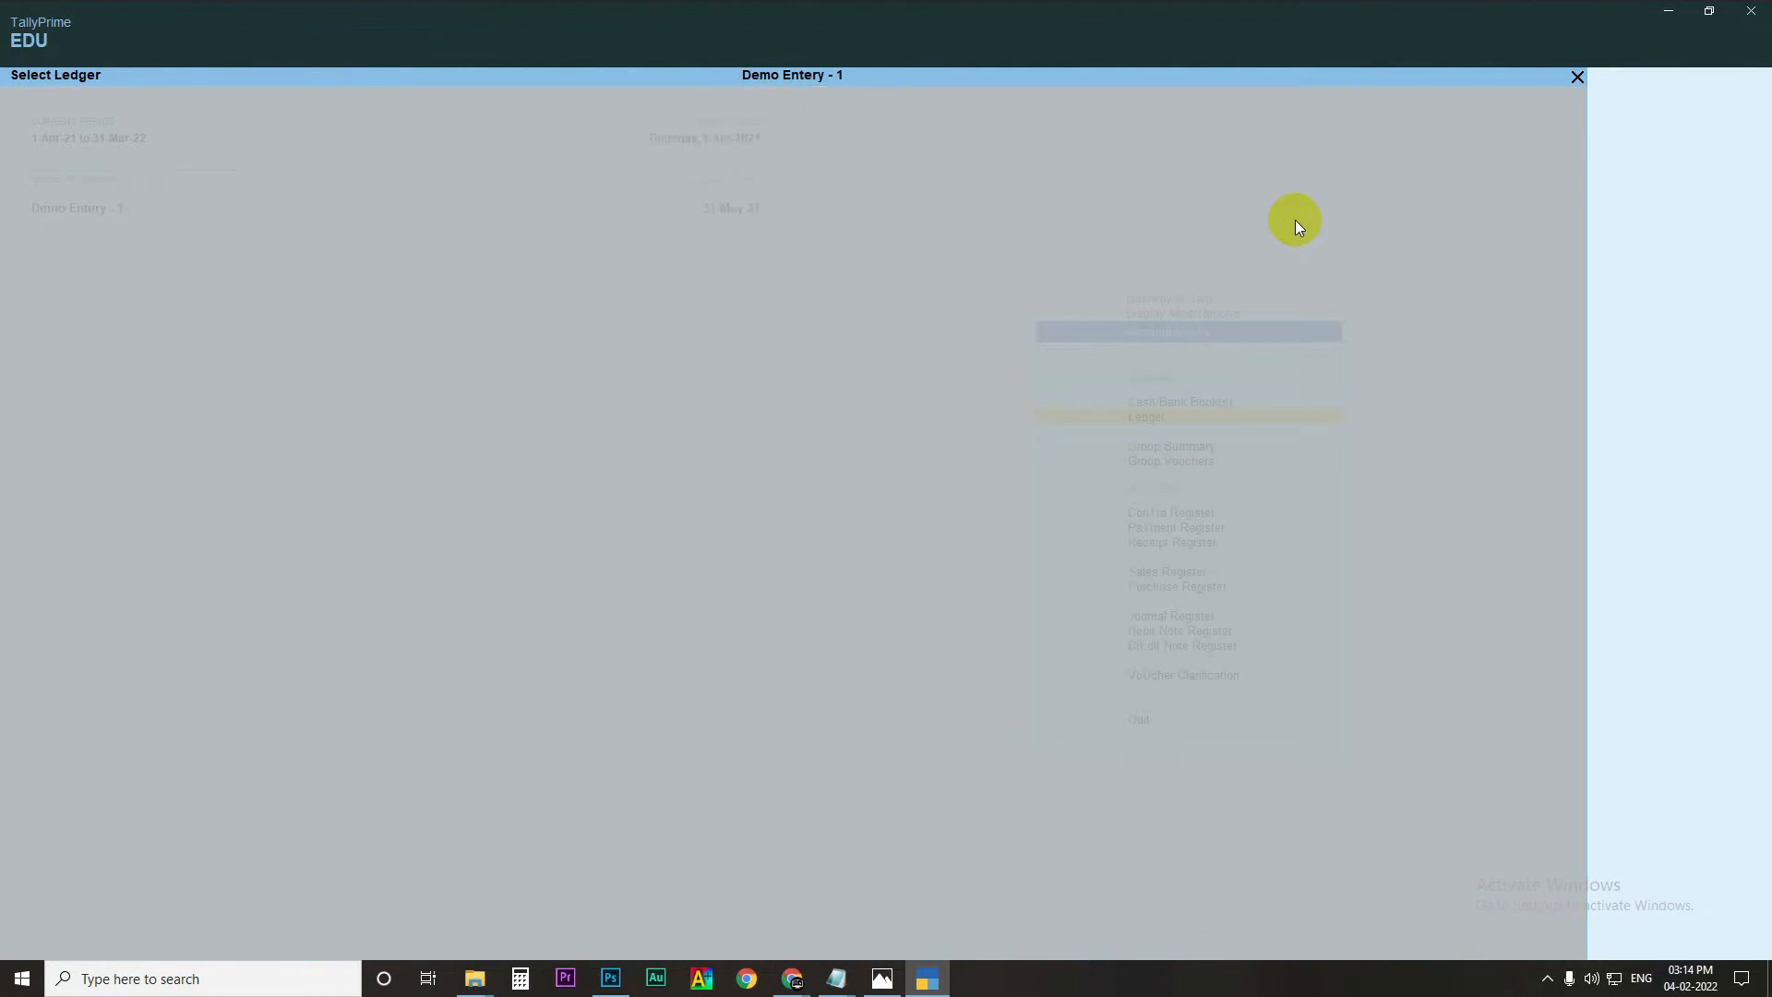
# Step: Change the Sales ledger report's period to 1-Apr-21 to 31-May-21 by leaving both dates blank
pyautogui.press('alt')
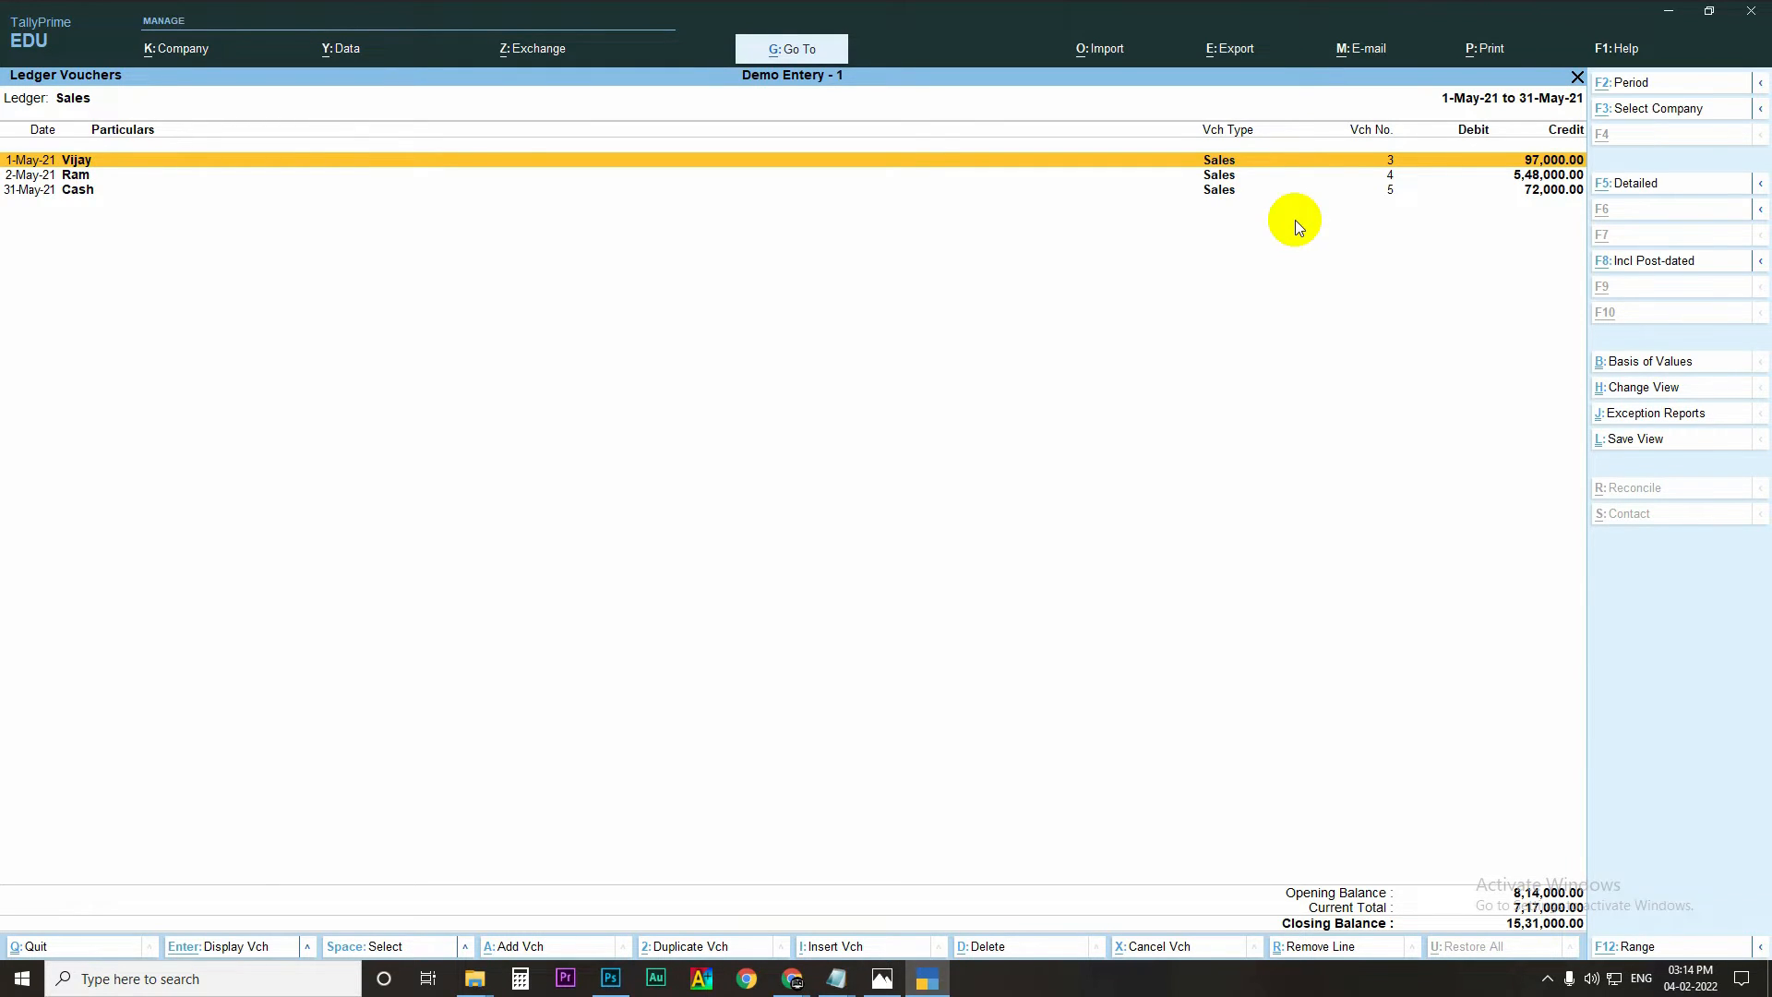
pyautogui.press('F2')
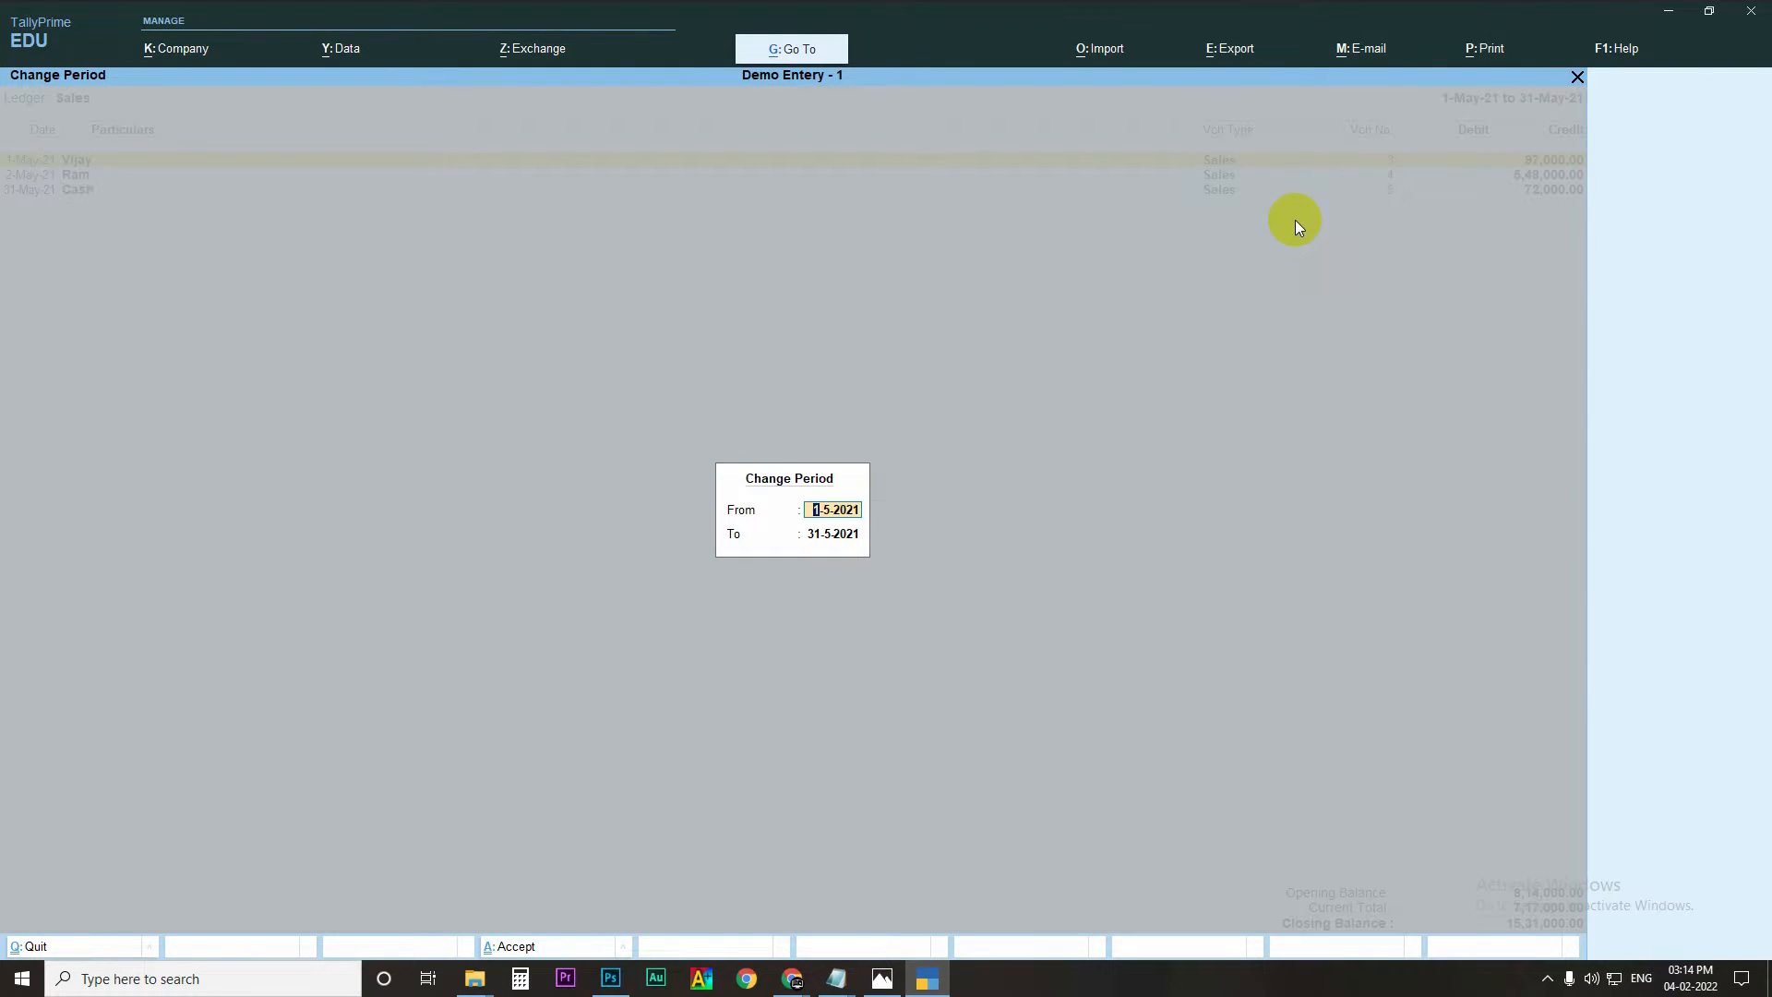
pyautogui.press('BackSpace')
pyautogui.press('Return')
pyautogui.press('BackSpace')
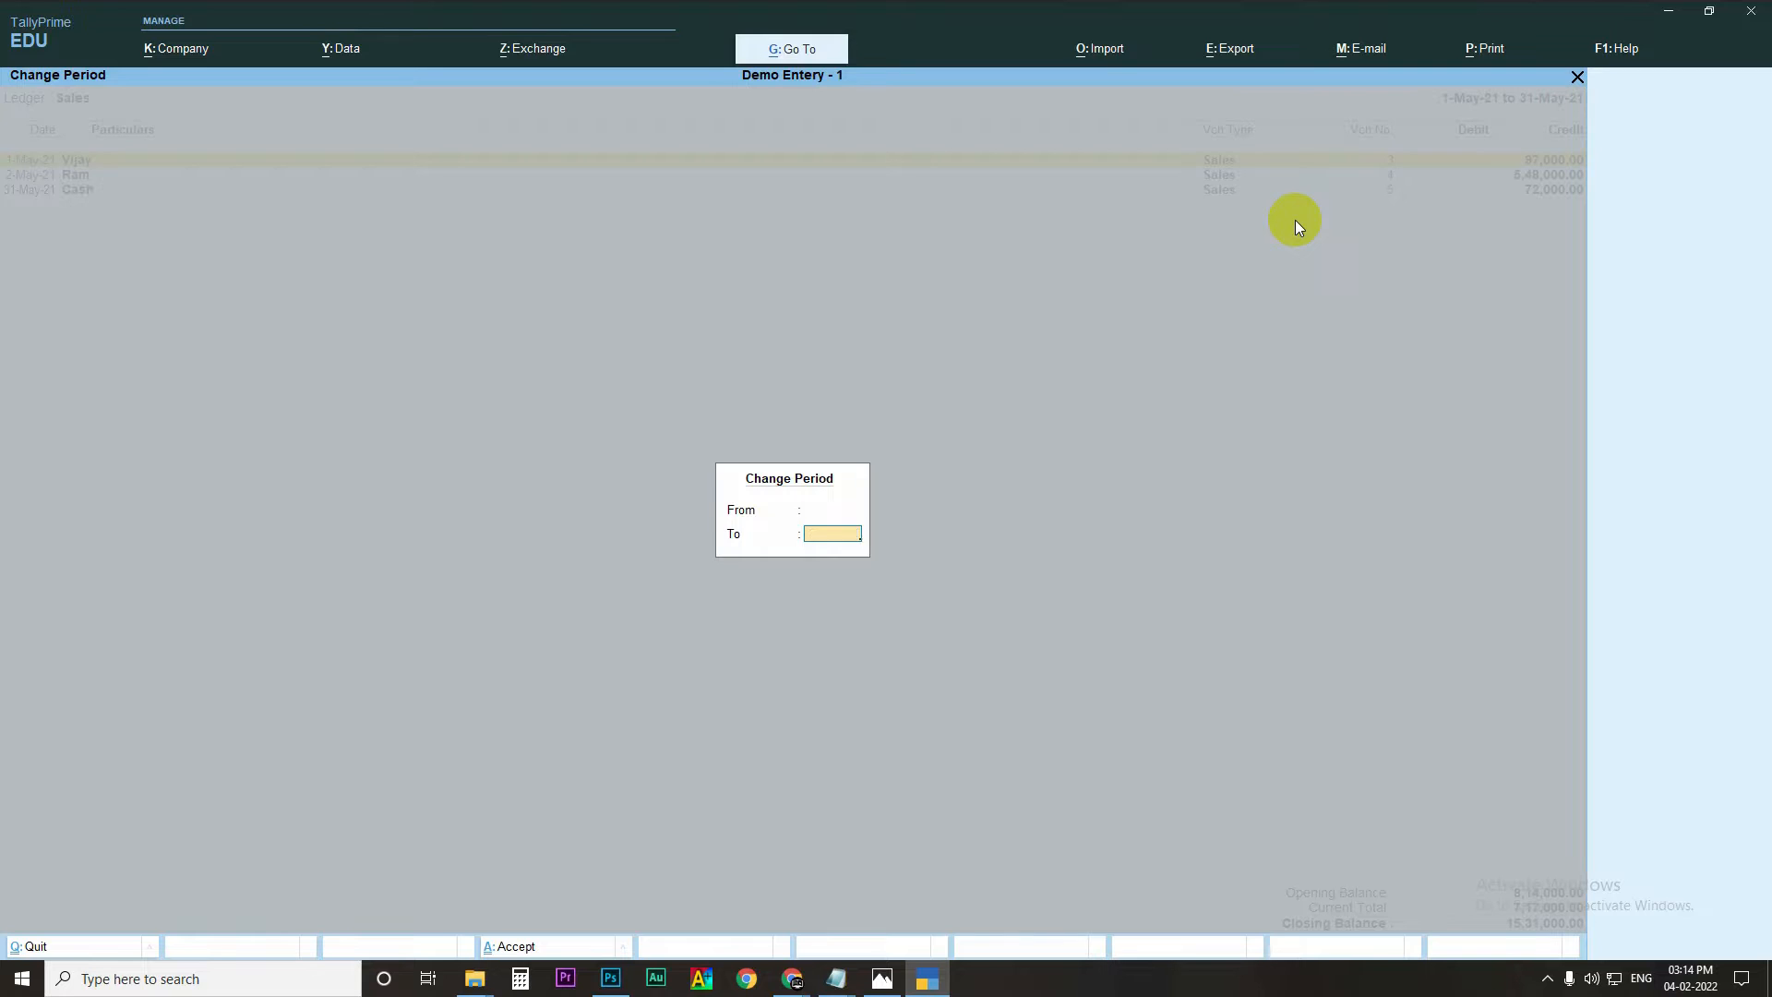
pyautogui.press('Return')
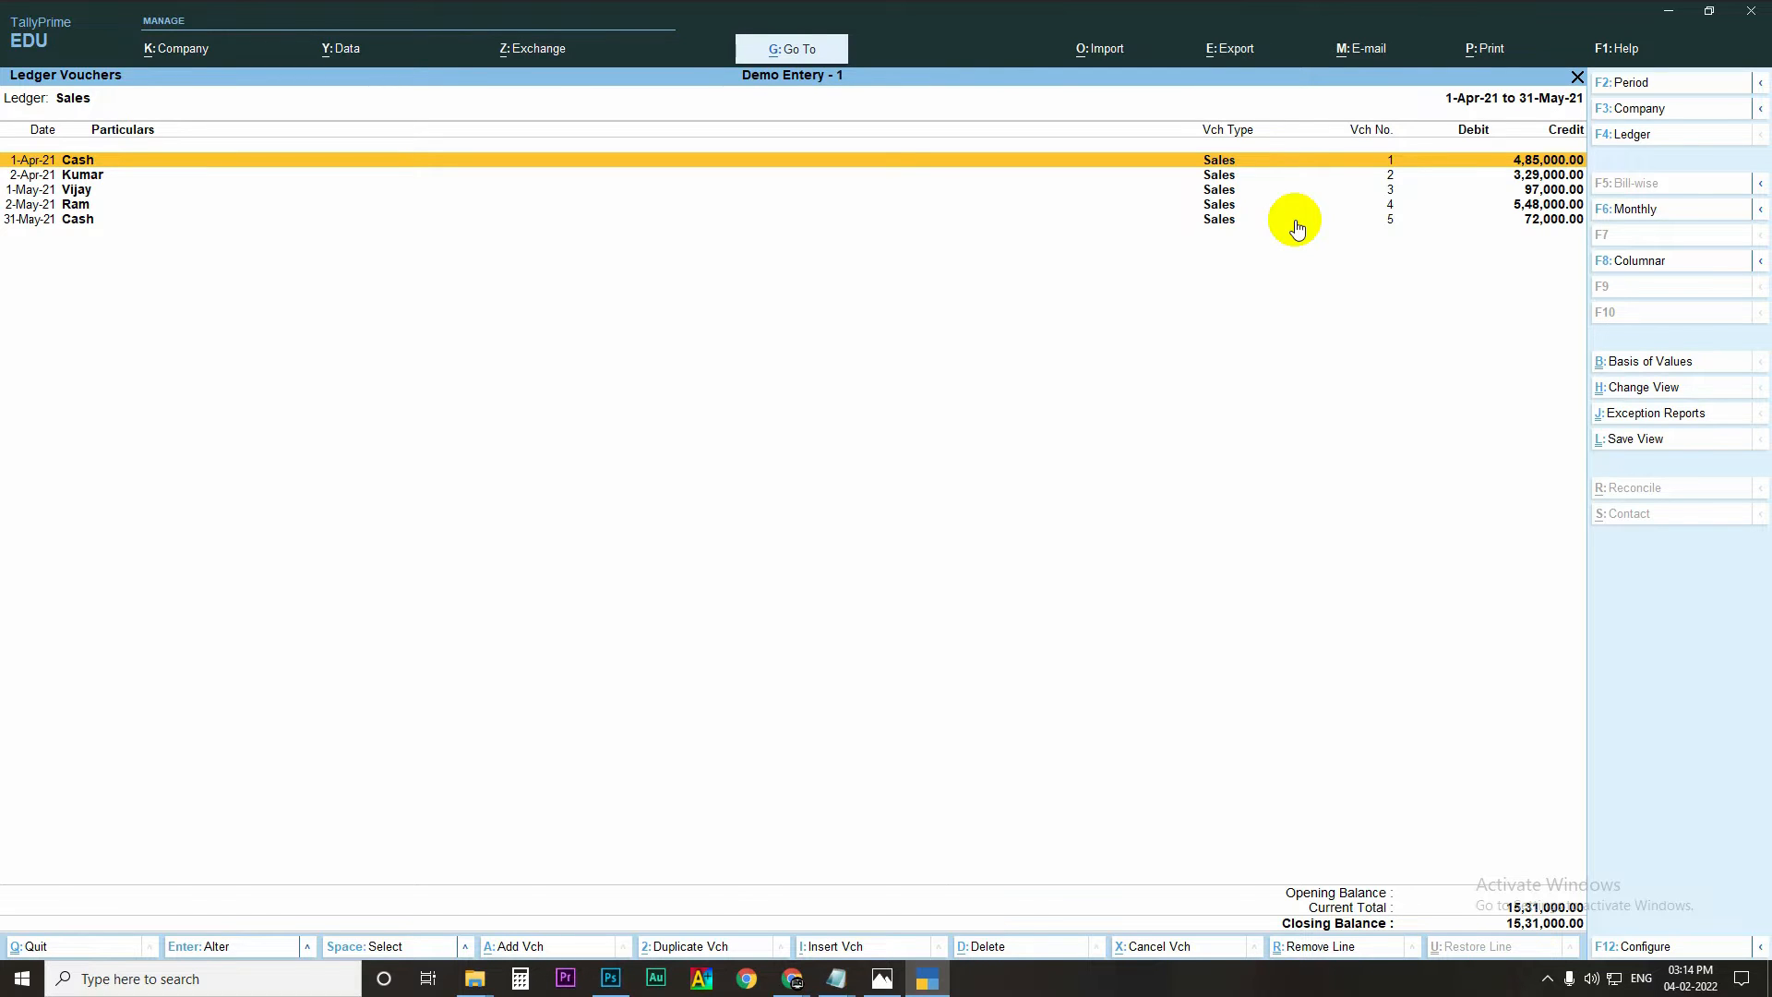
# Step: Open sales voucher No. 3 dated 1-May-21 and cancel the voucher
pyautogui.press('Down')
pyautogui.press('Down')
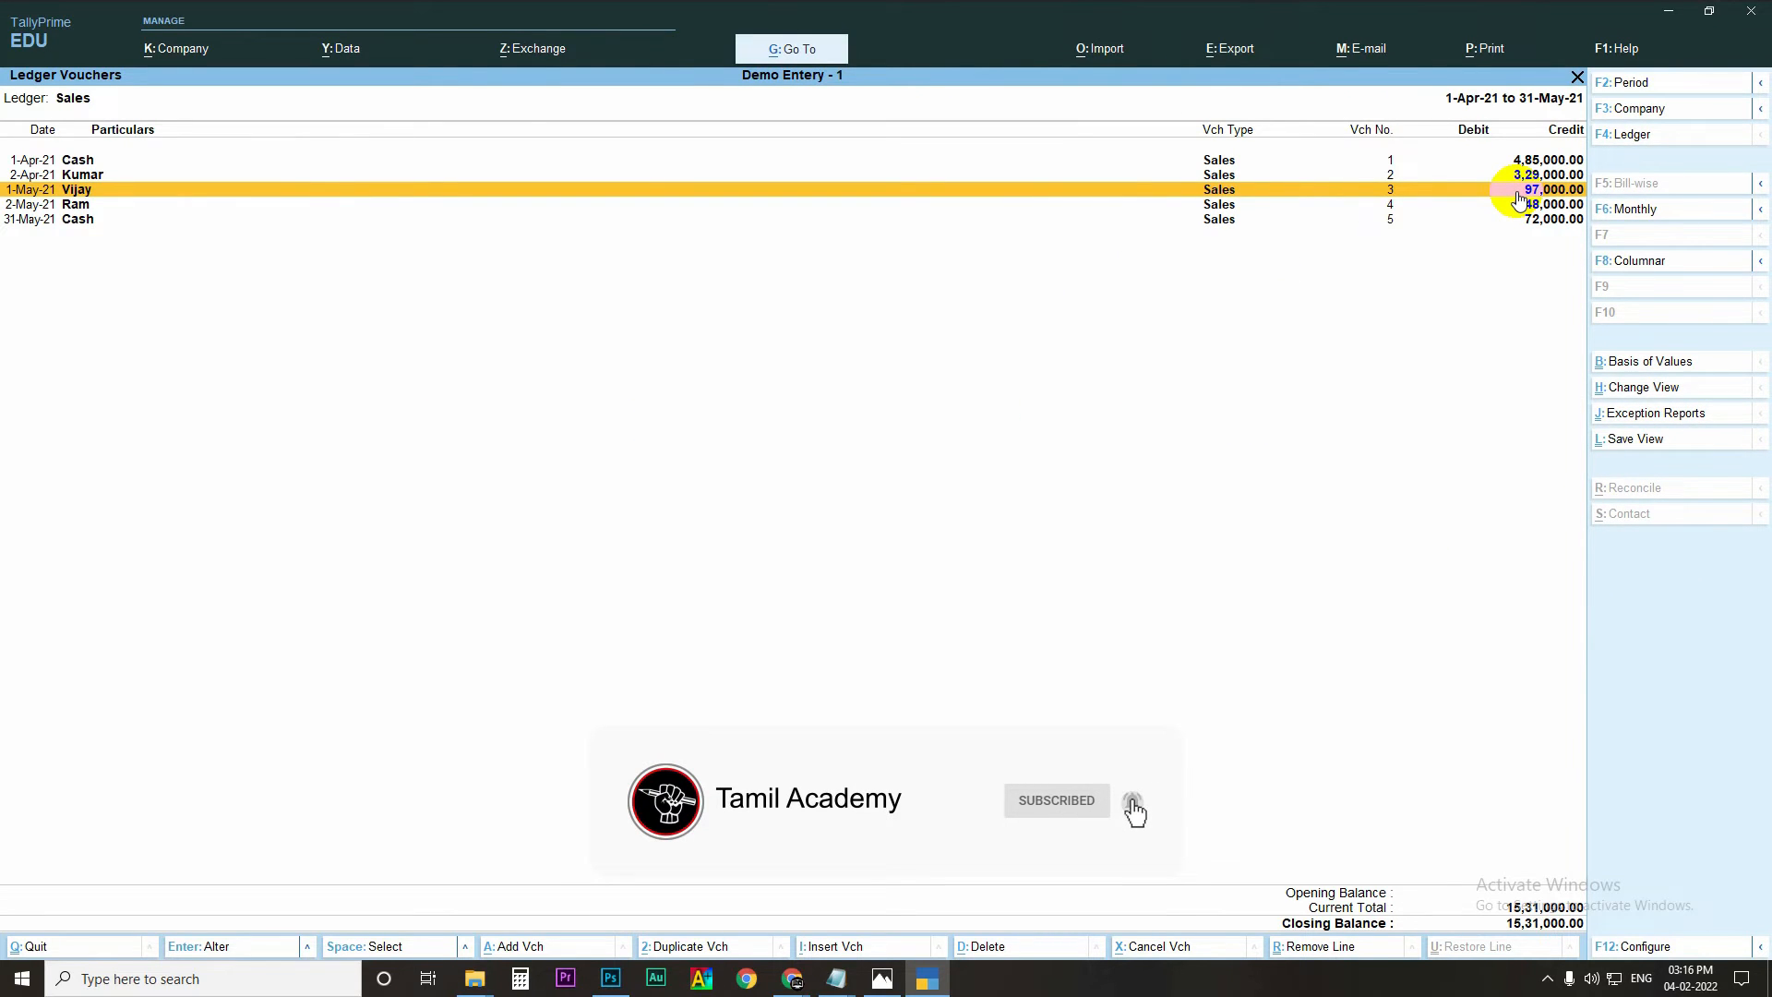
pyautogui.click(1518, 196)
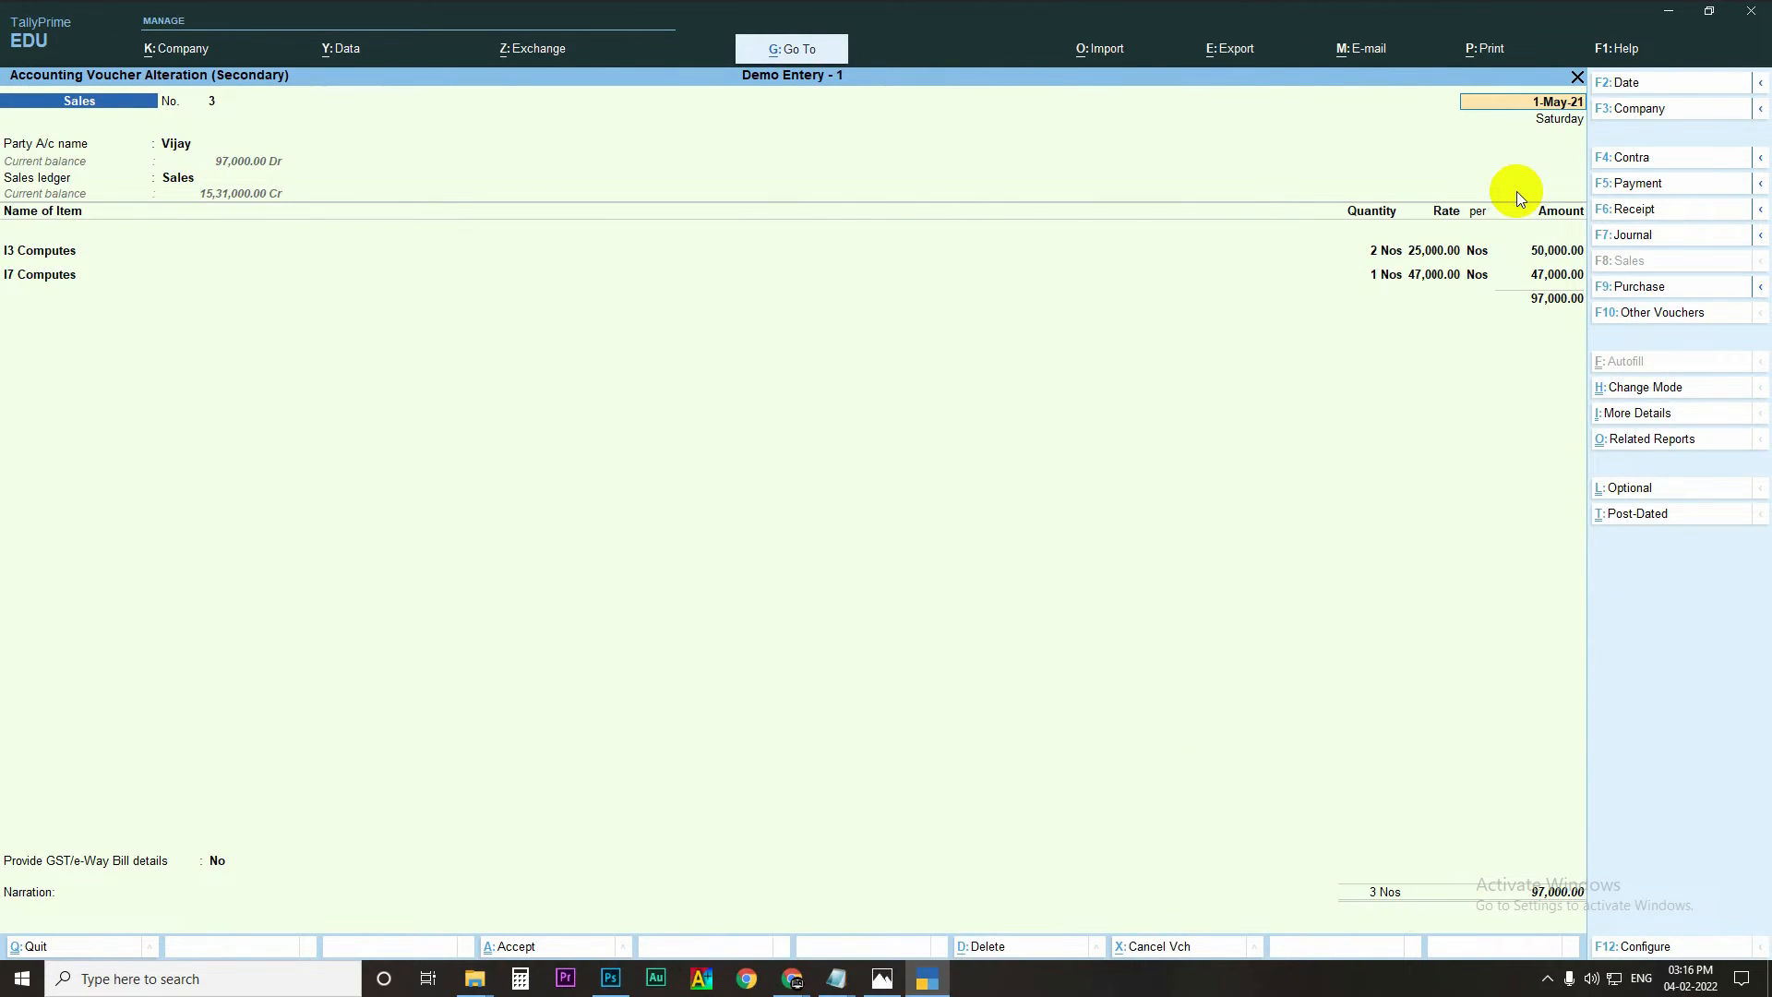
pyautogui.press('ctrl')
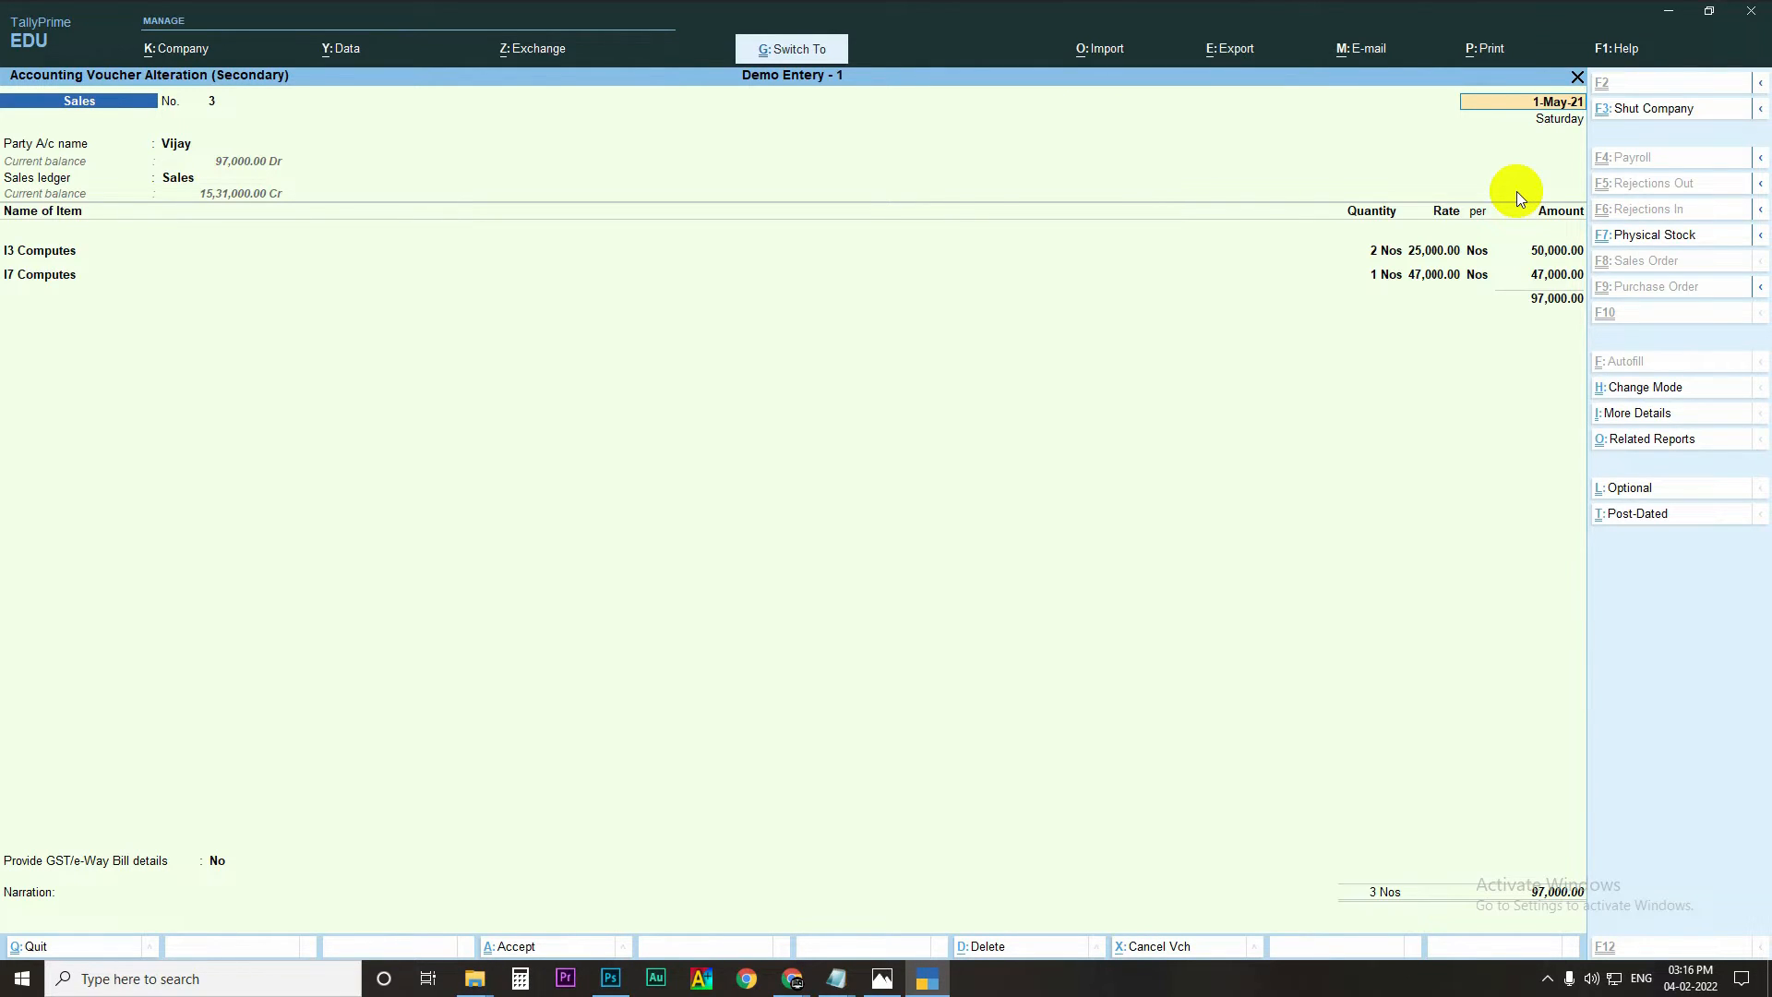
pyautogui.press('alt')
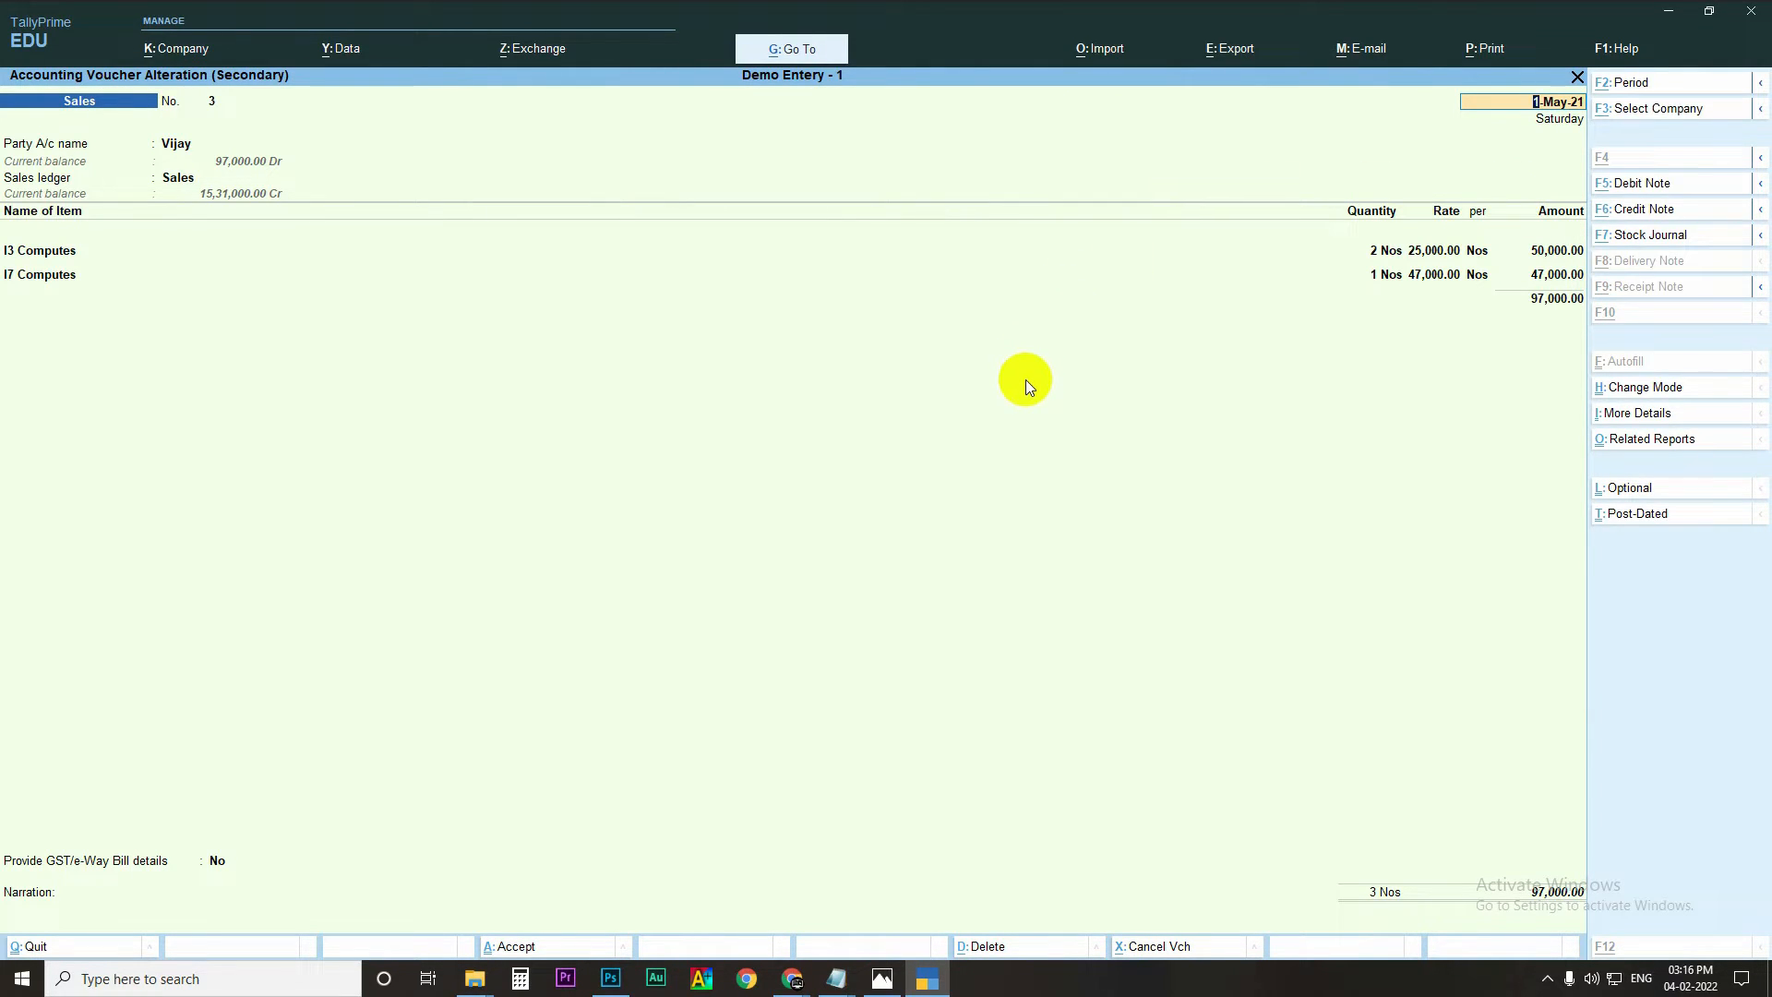
pyautogui.hotkey('alt', 'x')
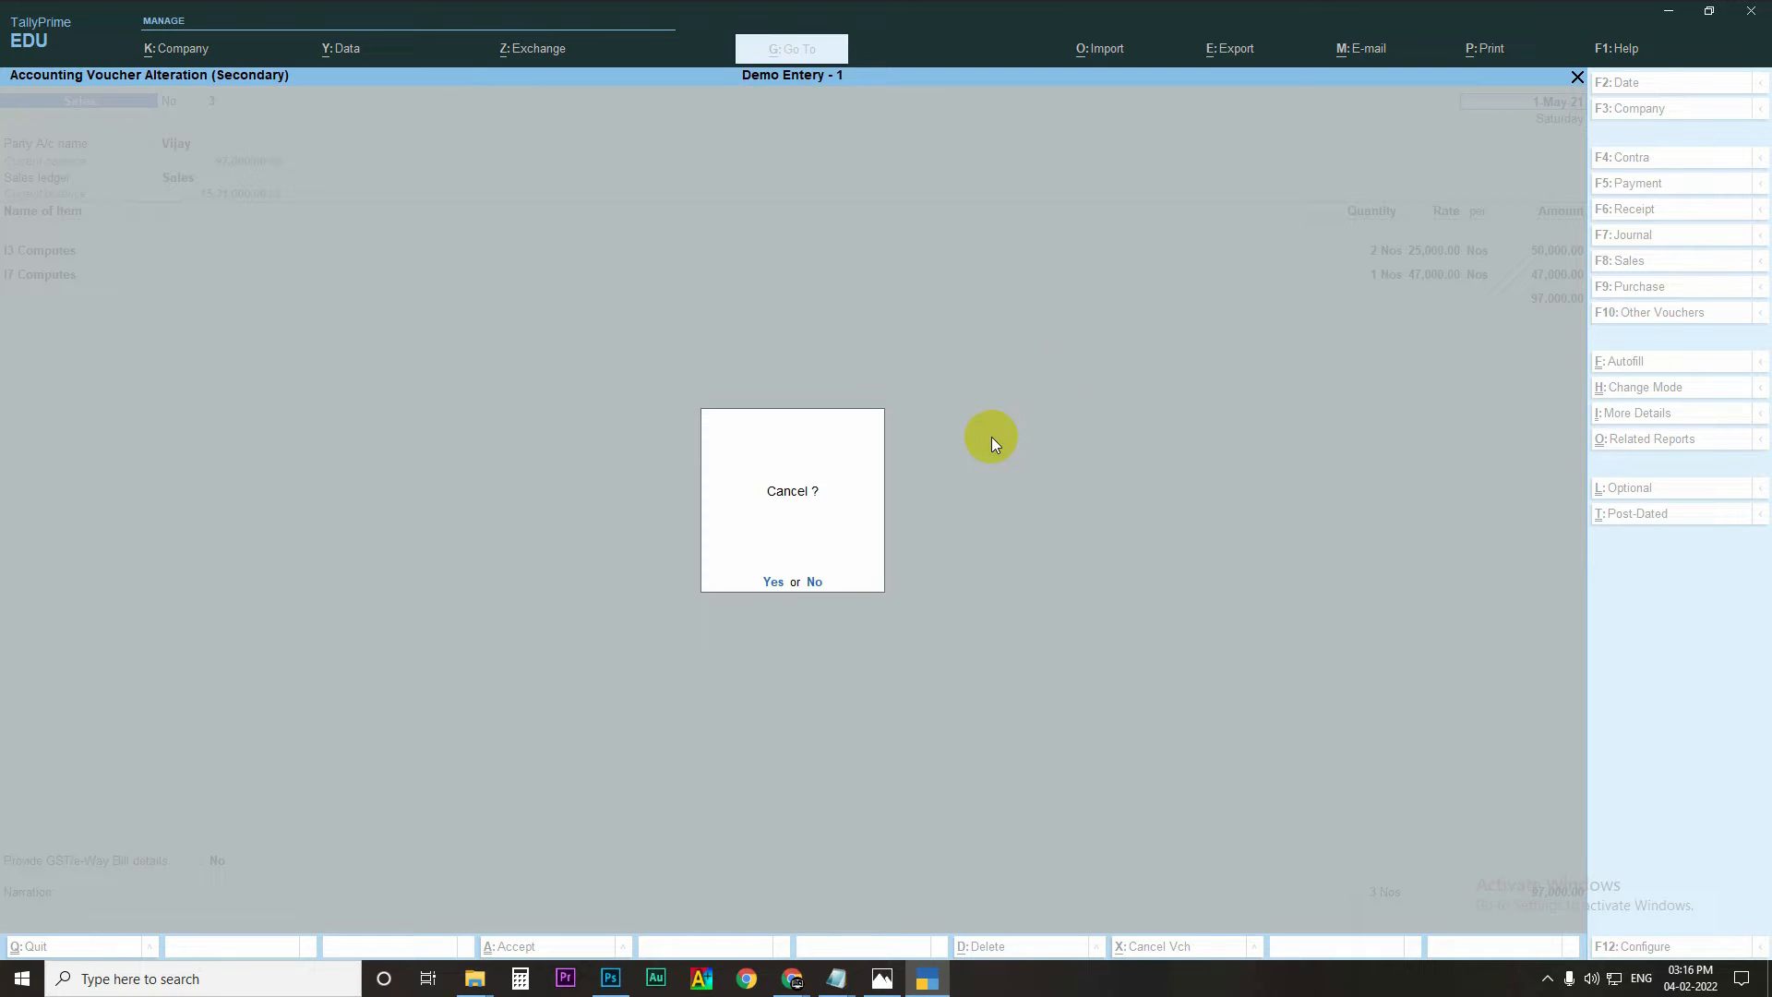
pyautogui.click(772, 585)
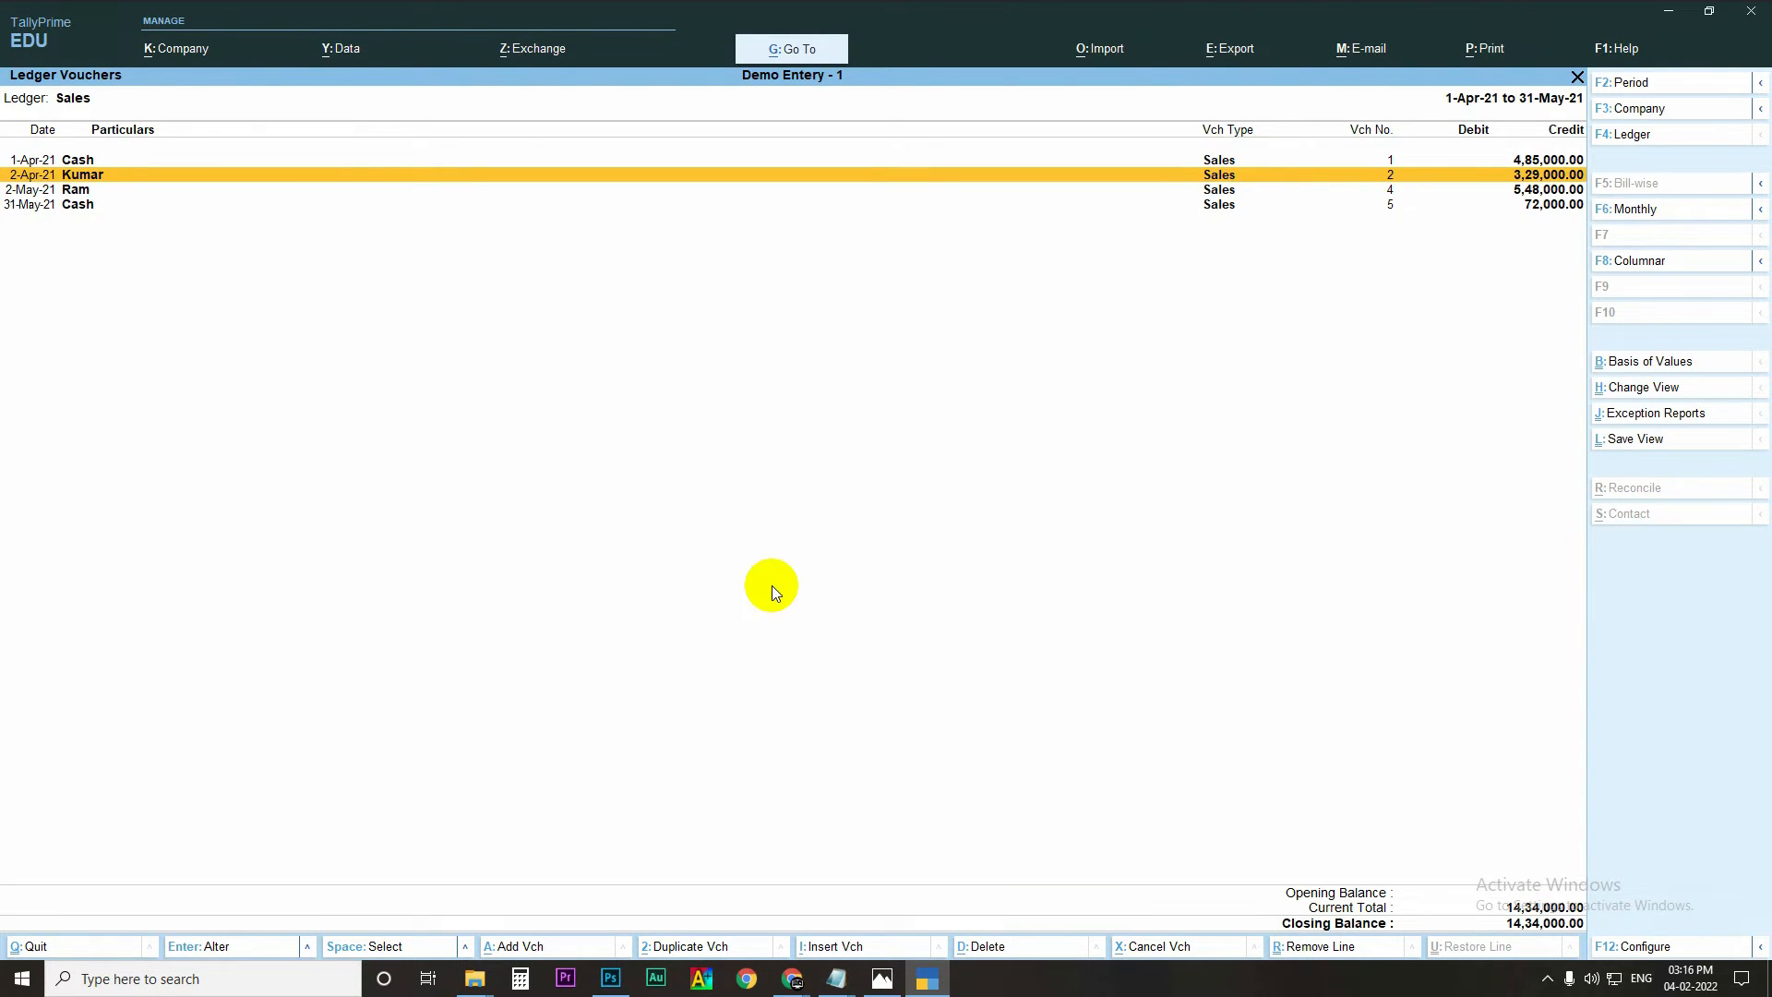
# Step: Leave the Sales ledger report and open the Profit & Loss A/c from the Gateway of Tally
pyautogui.hotkey('alt', 'F2')
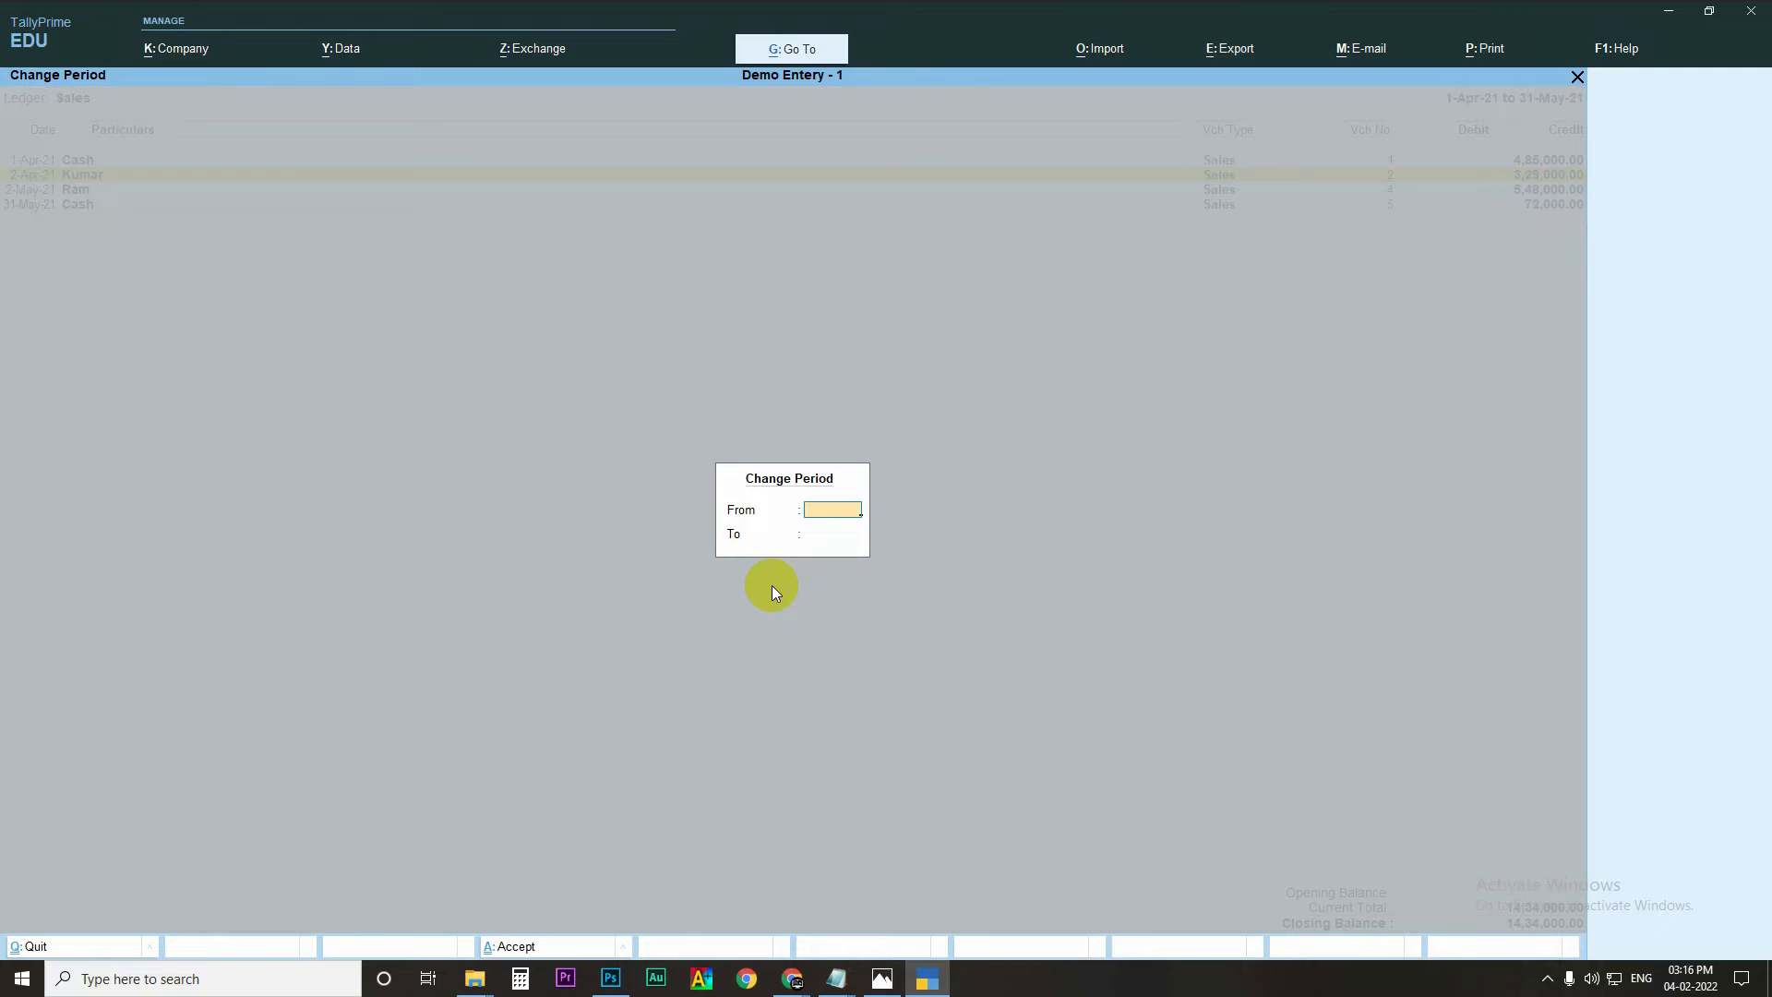
pyautogui.press('Escape')
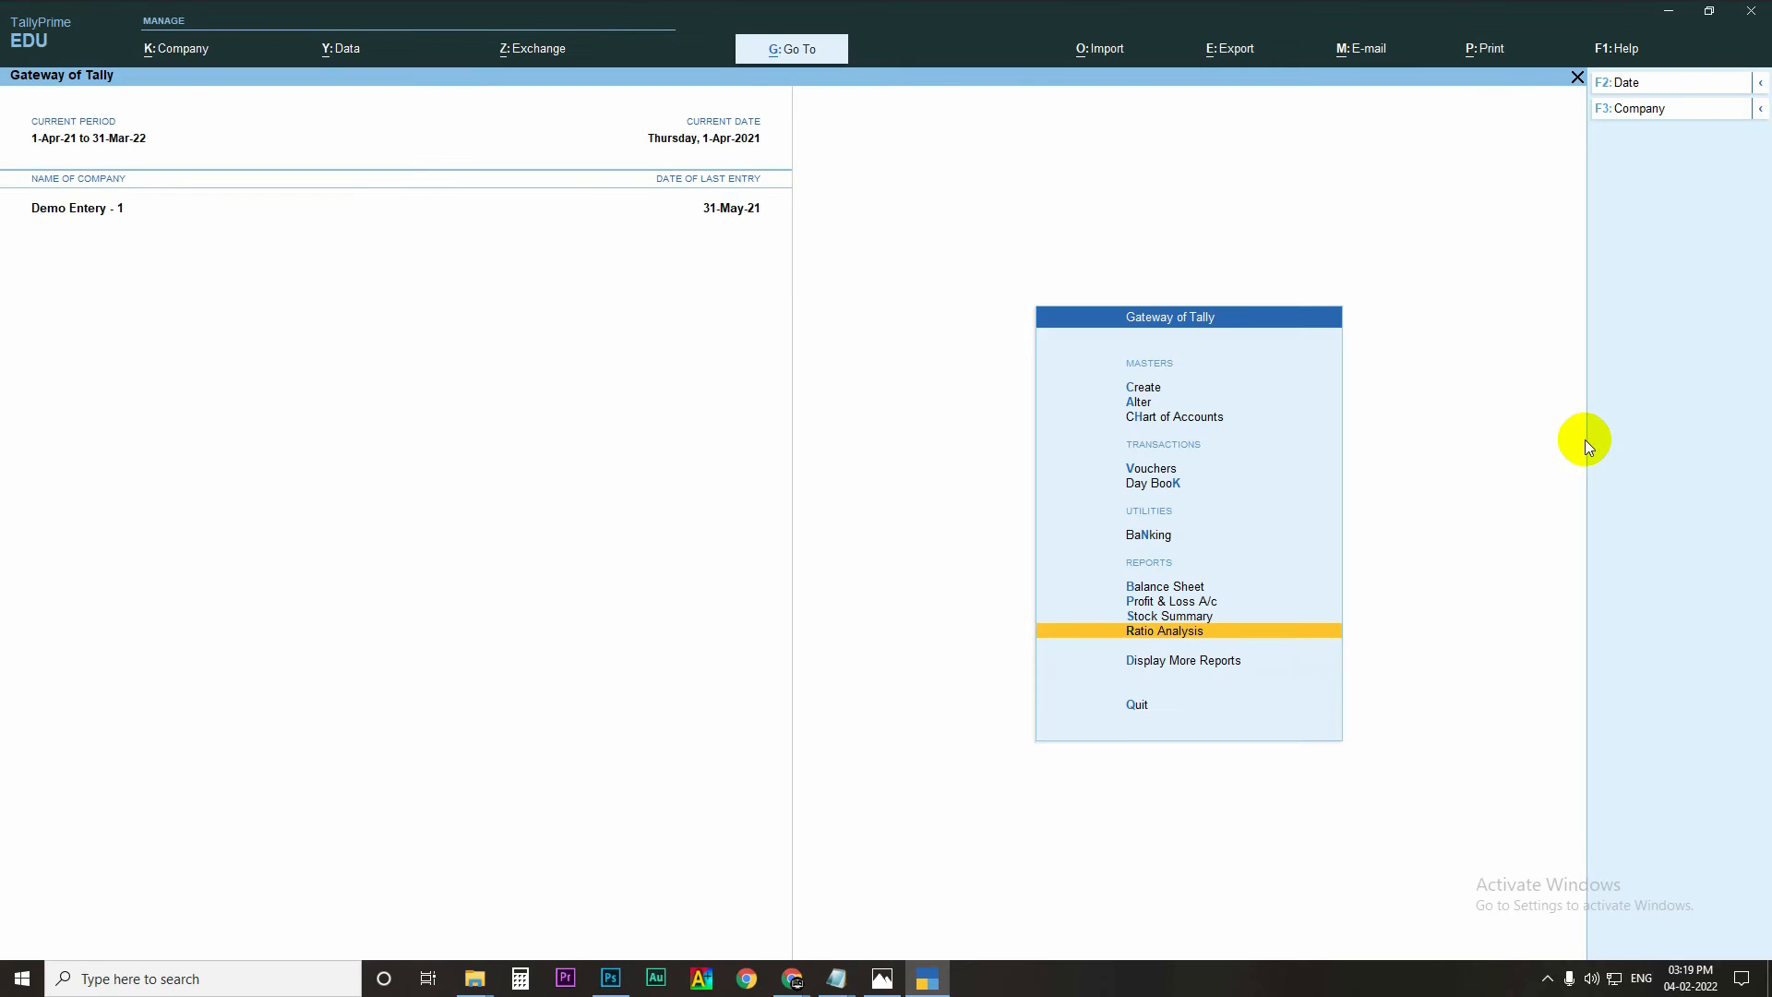
pyautogui.press('Up')
pyautogui.press('Up')
pyautogui.press('Return')
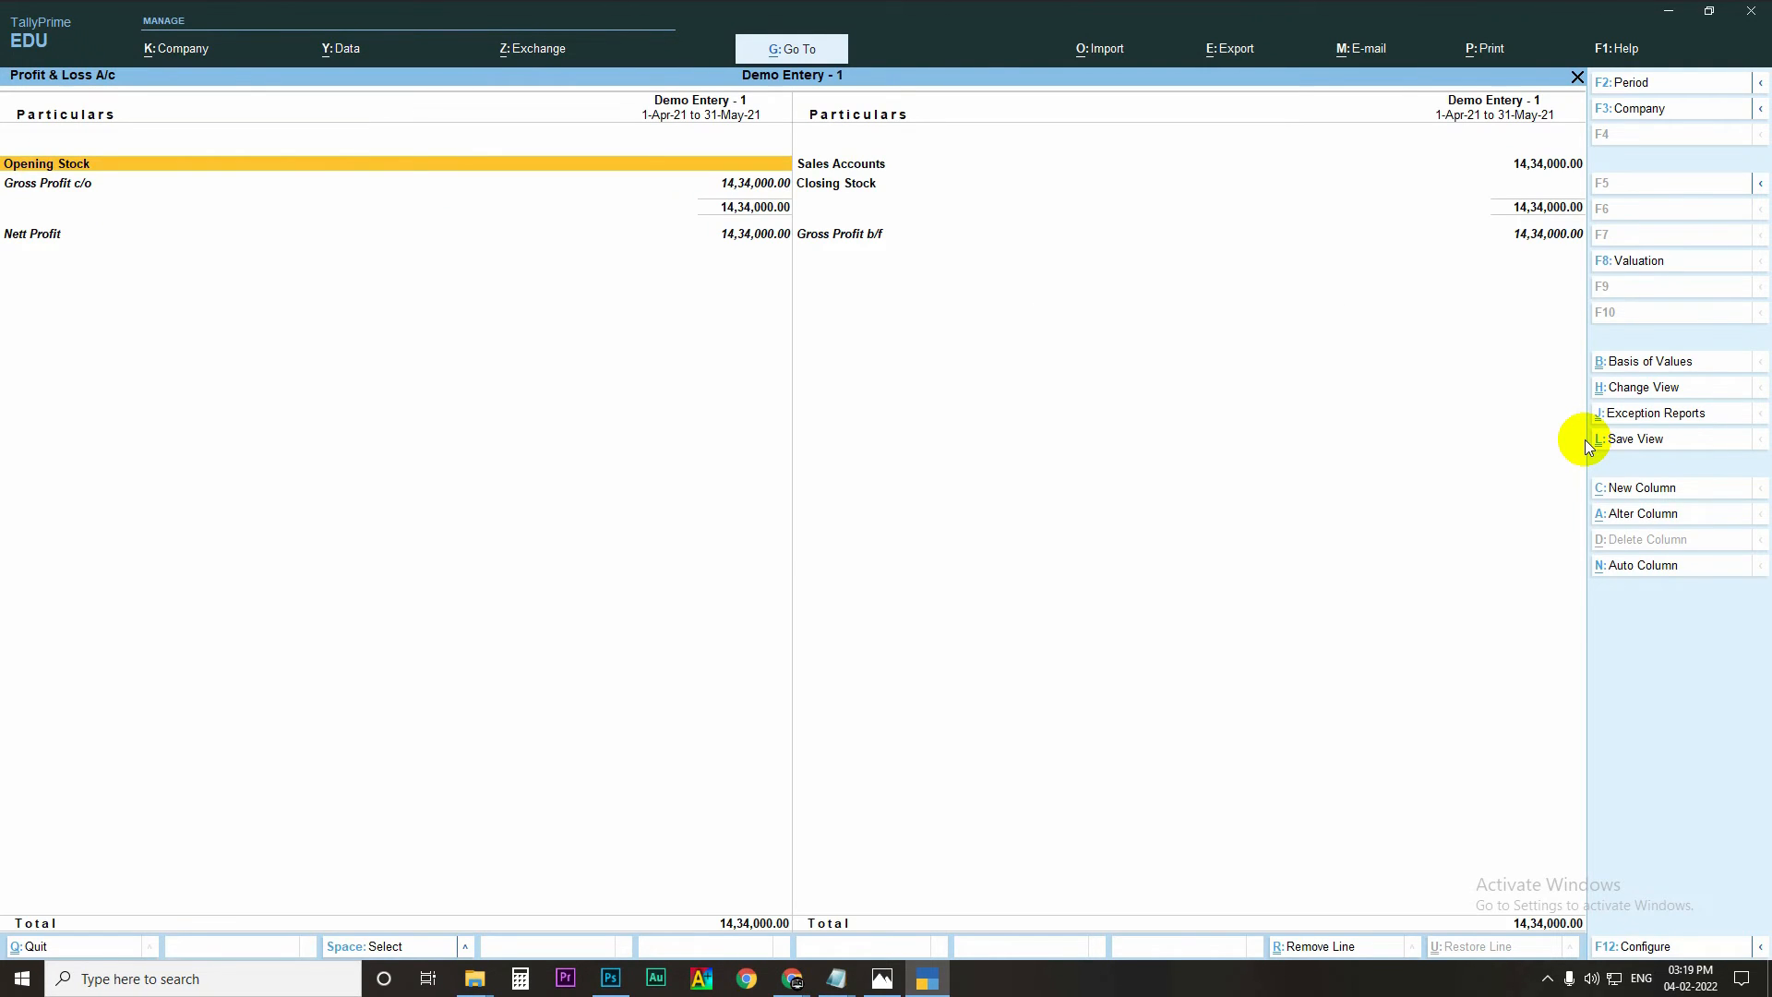
# Step: Drill down through Sales Accounts and the Sales ledger to the April vouchers
pyautogui.press('Right')
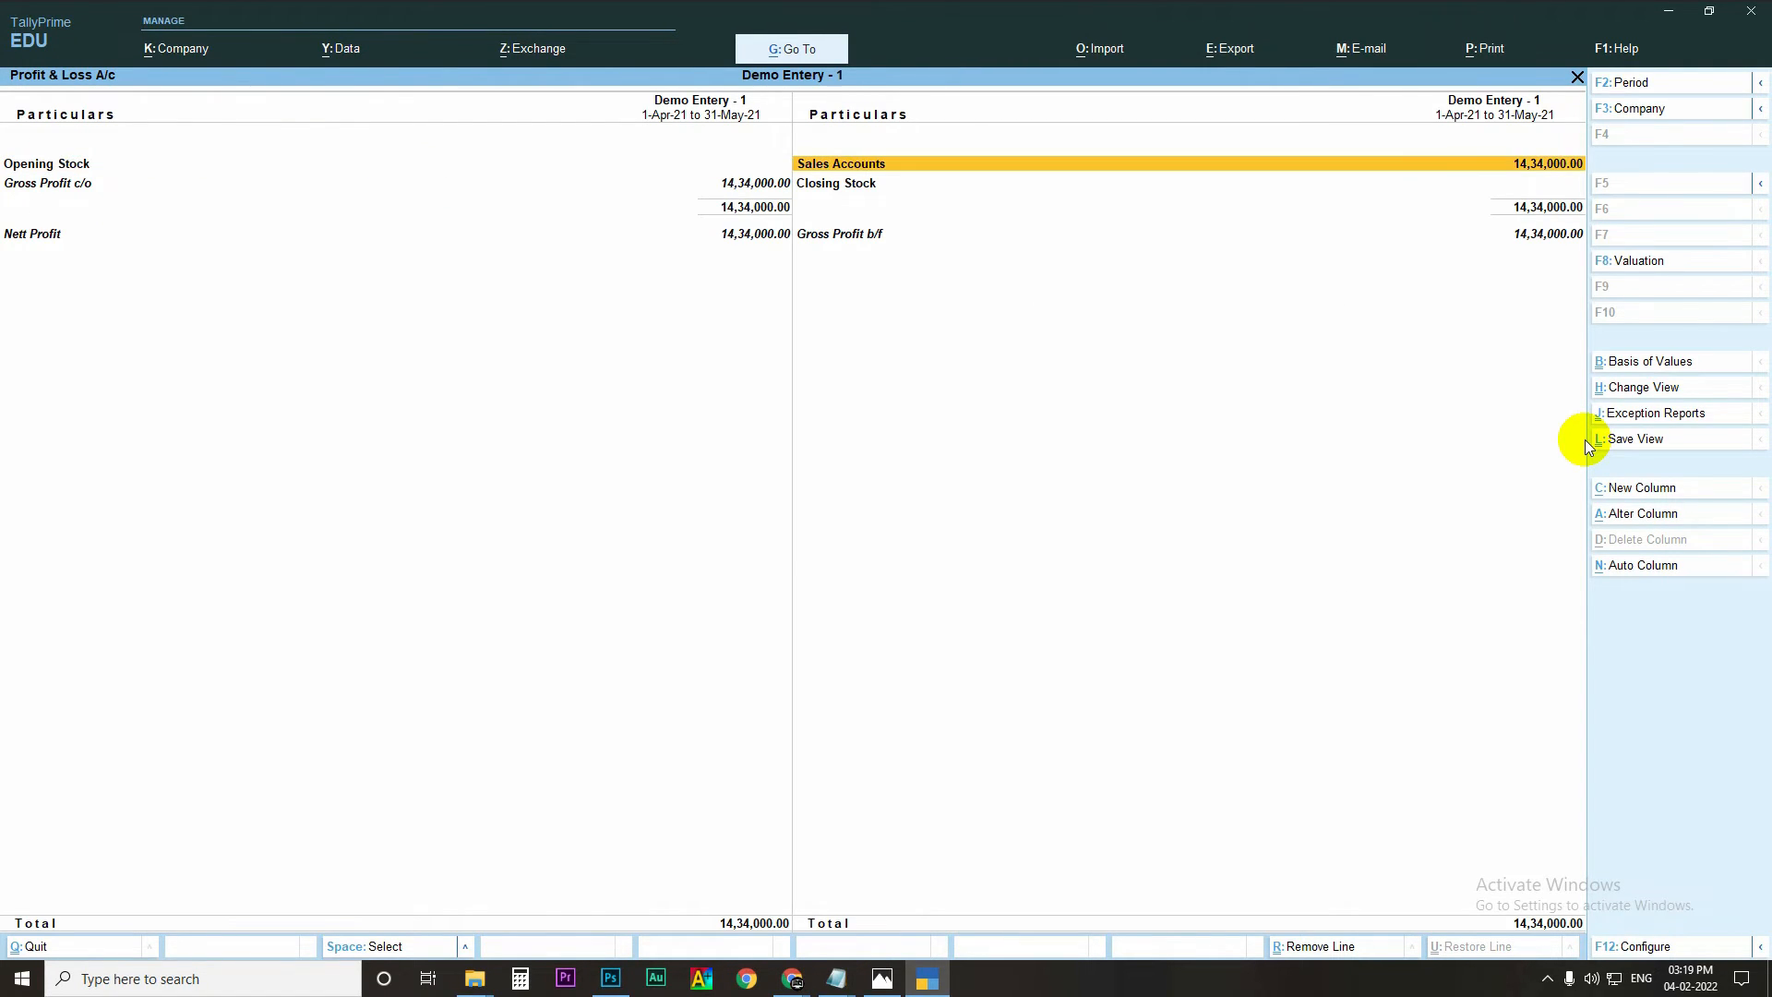
pyautogui.press('Return')
pyautogui.press('Return')
pyautogui.press('Up')
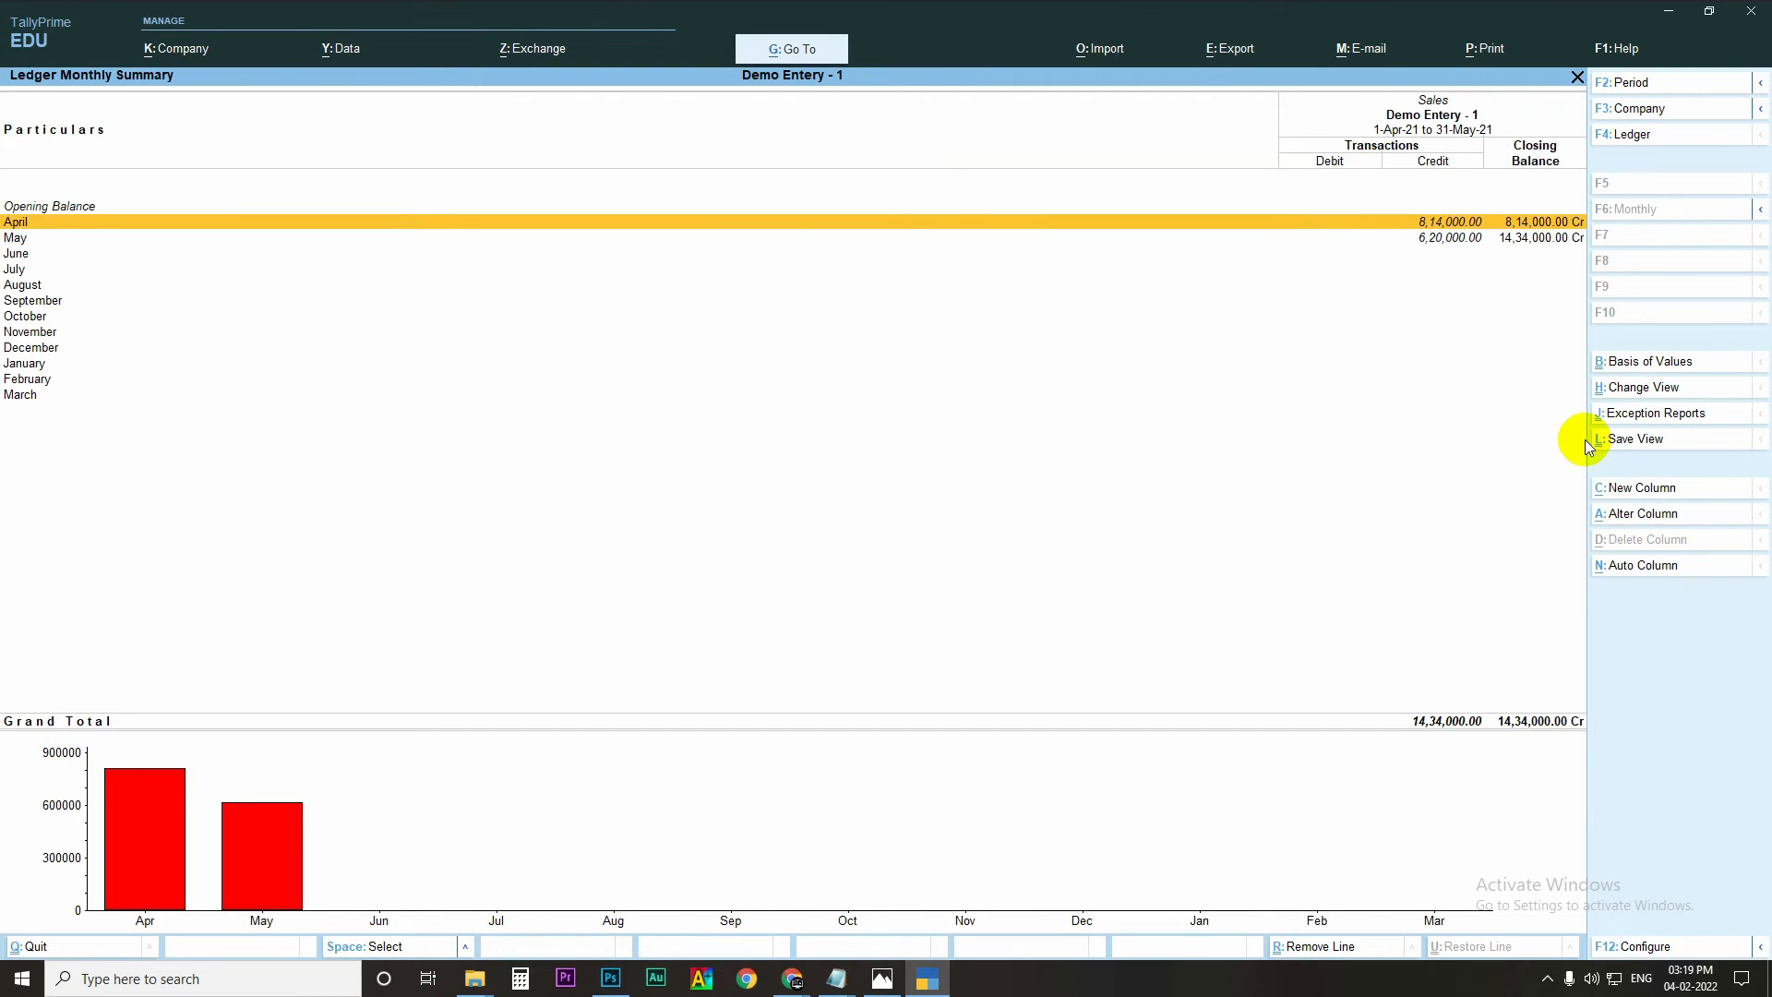
pyautogui.press('Return')
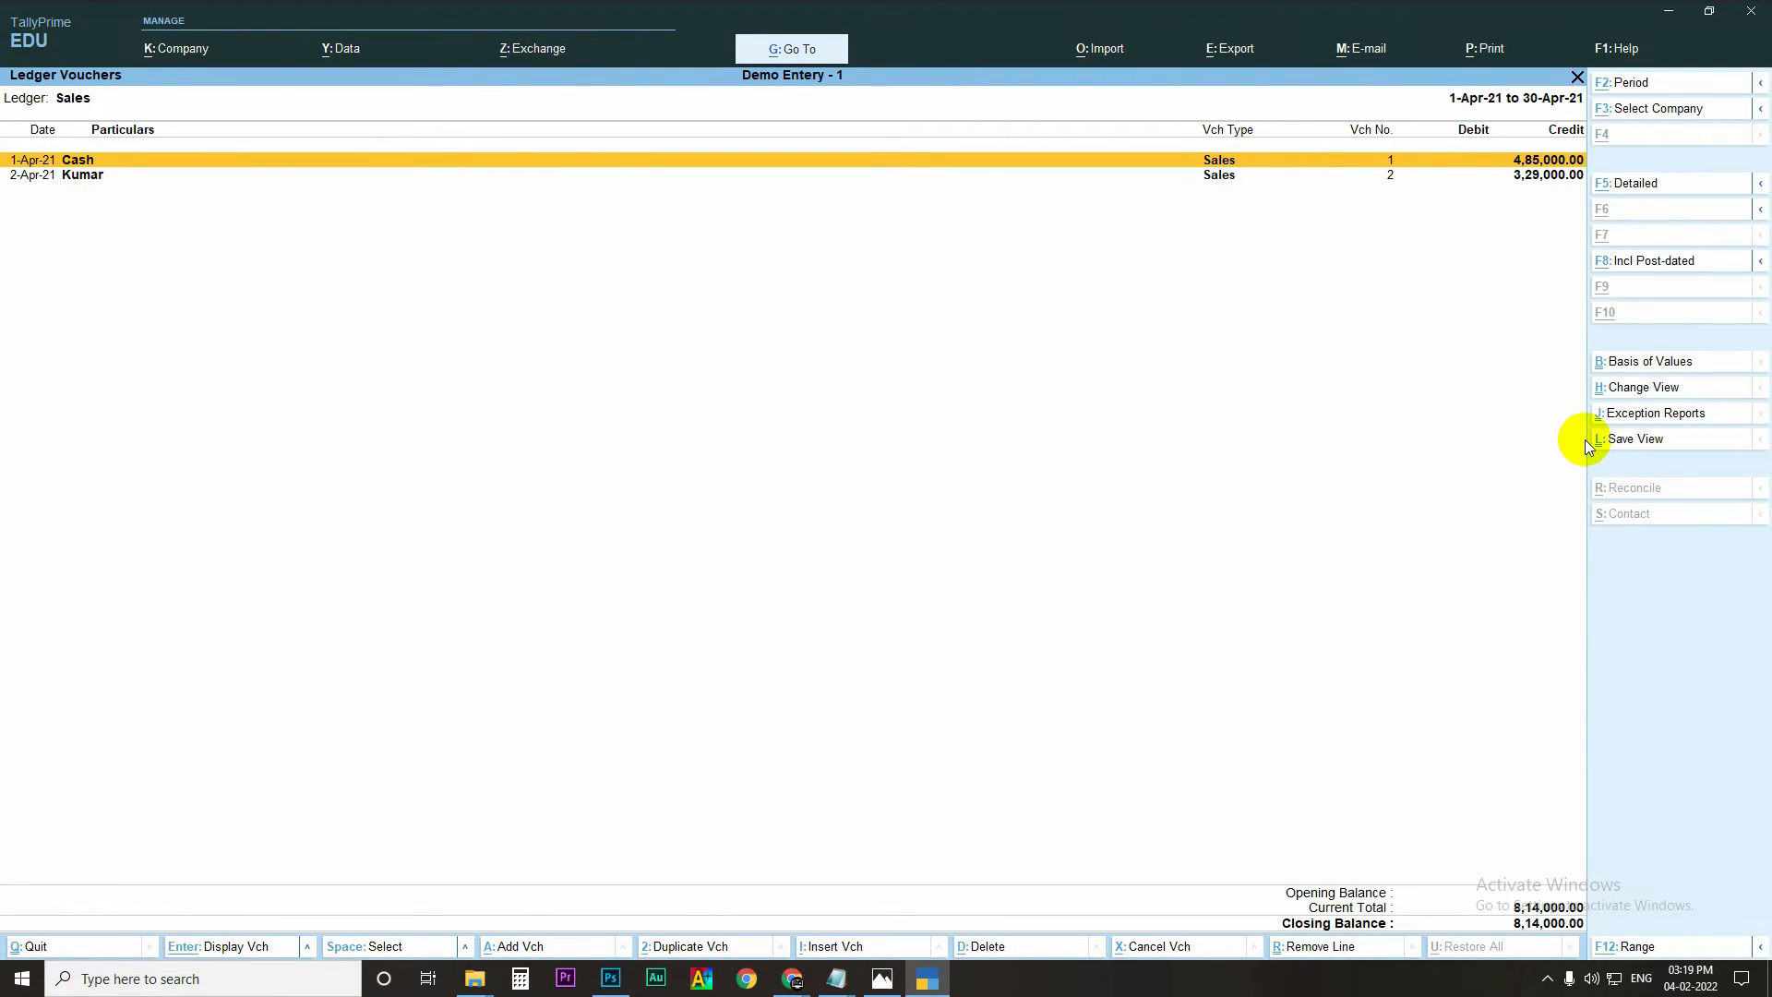
# Step: Extend the period of the Sales ledger vouchers to 1-Apr-21 to 31-May-21 with blank From and To dates
pyautogui.hotkey('alt', 'F2')
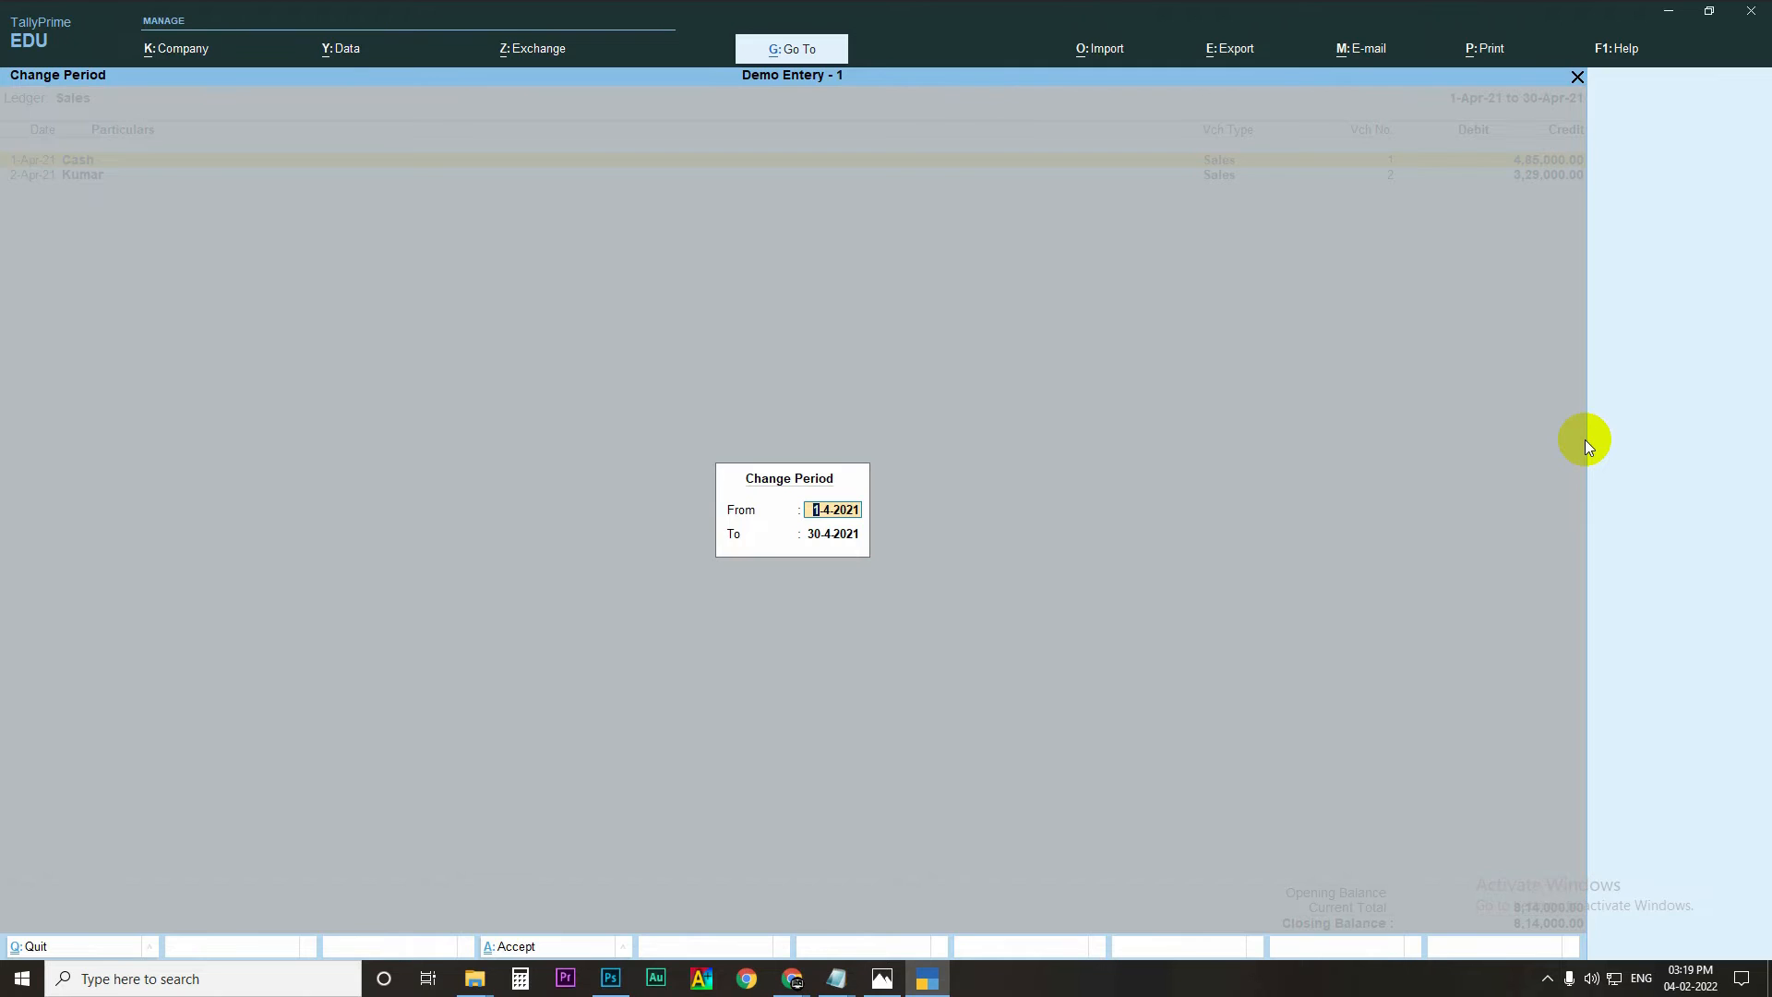
pyautogui.press('space')
pyautogui.press('Return')
pyautogui.press('space')
pyautogui.press('Return')
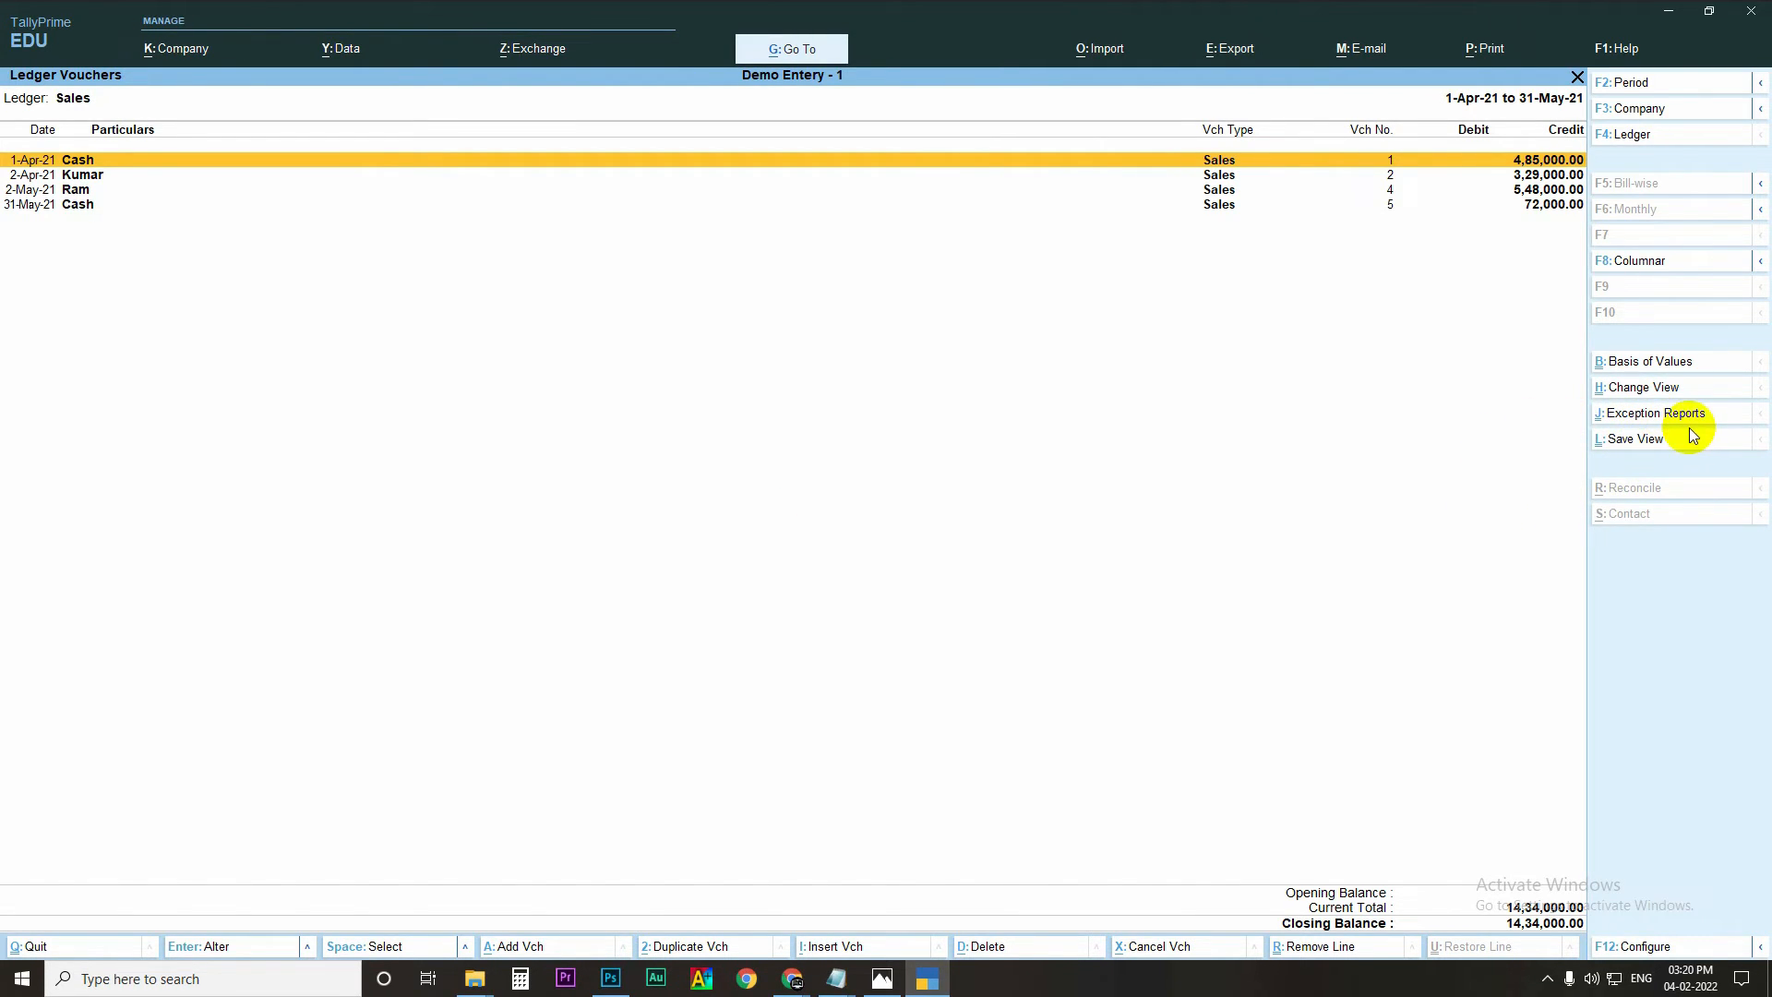
# Step: Show the Cancelled Vouchers exception report and open sales voucher No. 3 from it for alteration
pyautogui.press('ctrl')
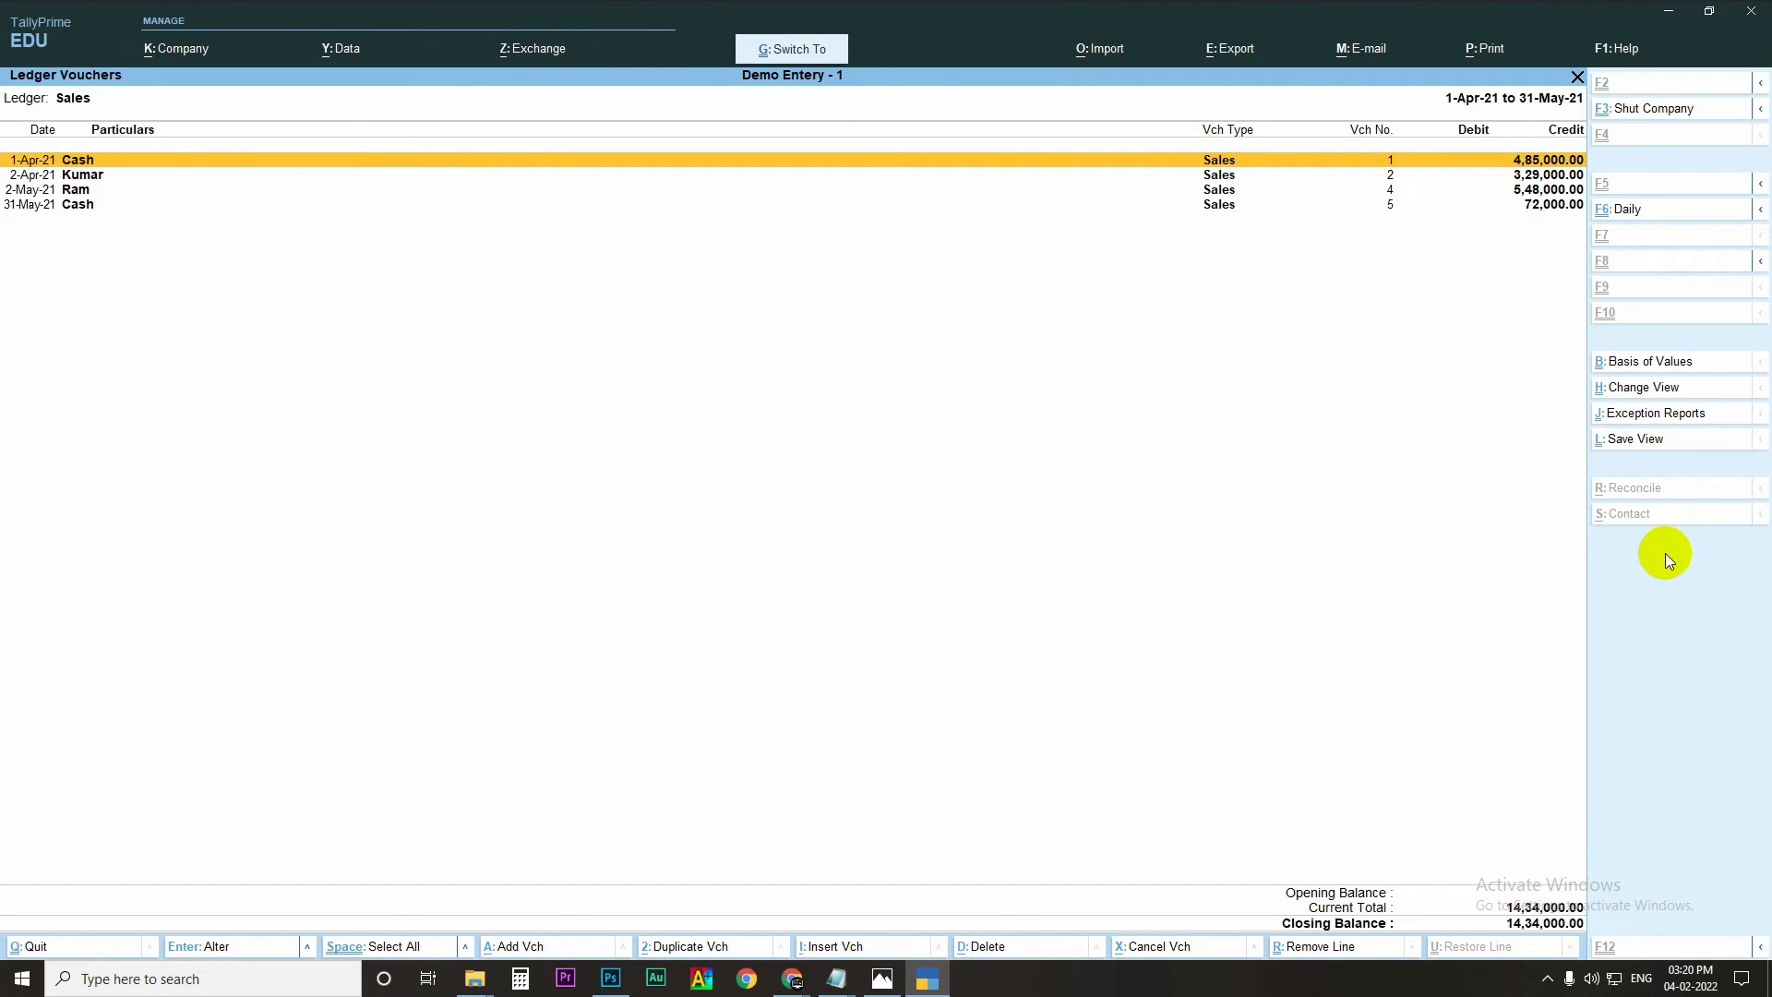
pyautogui.hotkey('ctrl', 'j')
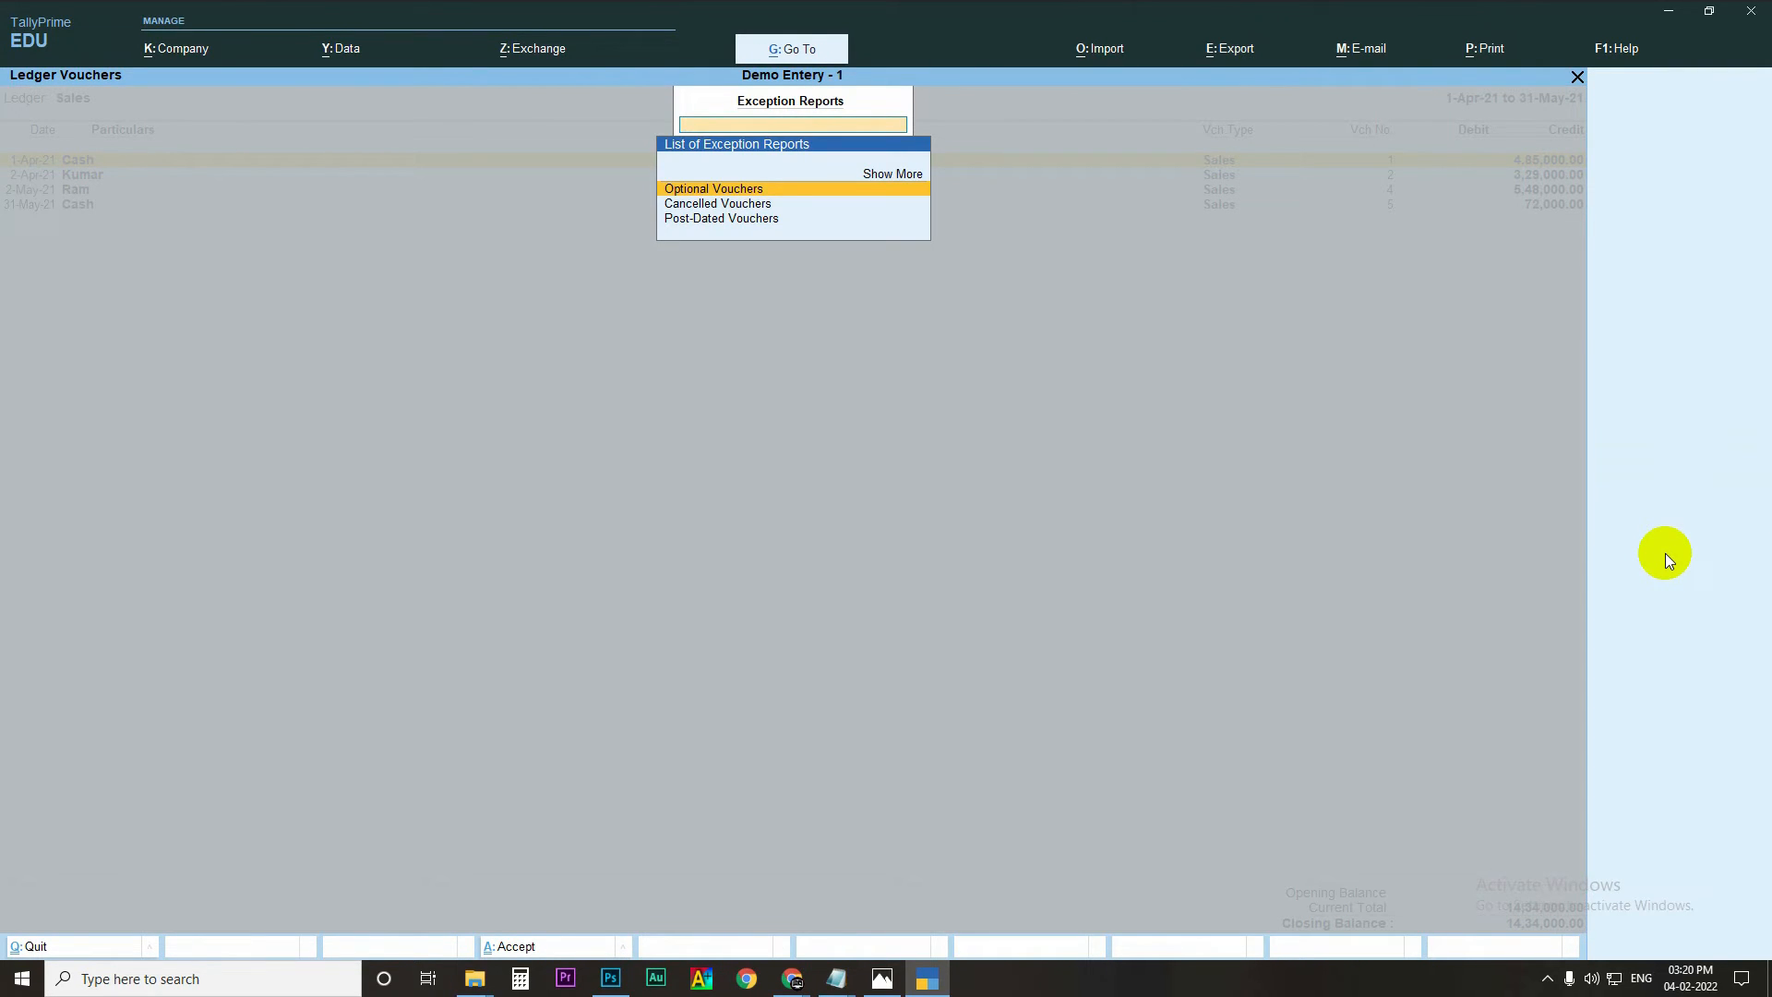
pyautogui.press('Down')
pyautogui.press('Down')
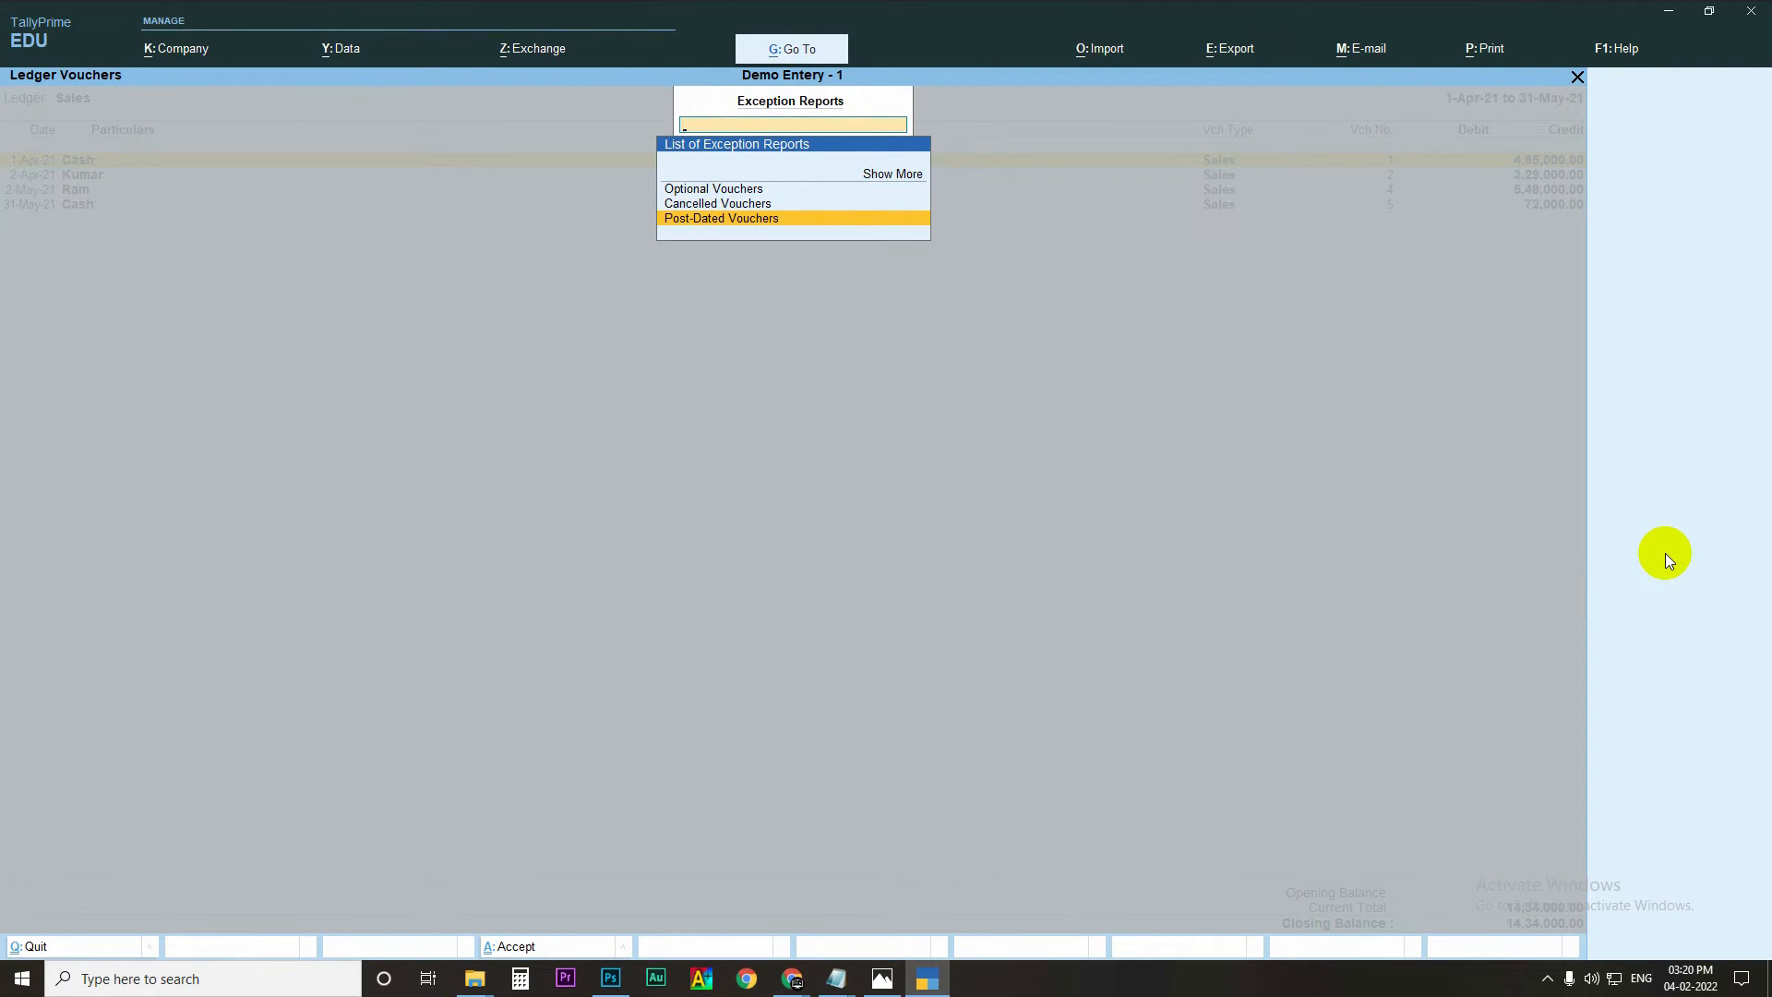
pyautogui.press('Up')
pyautogui.press('Up')
pyautogui.press('Down')
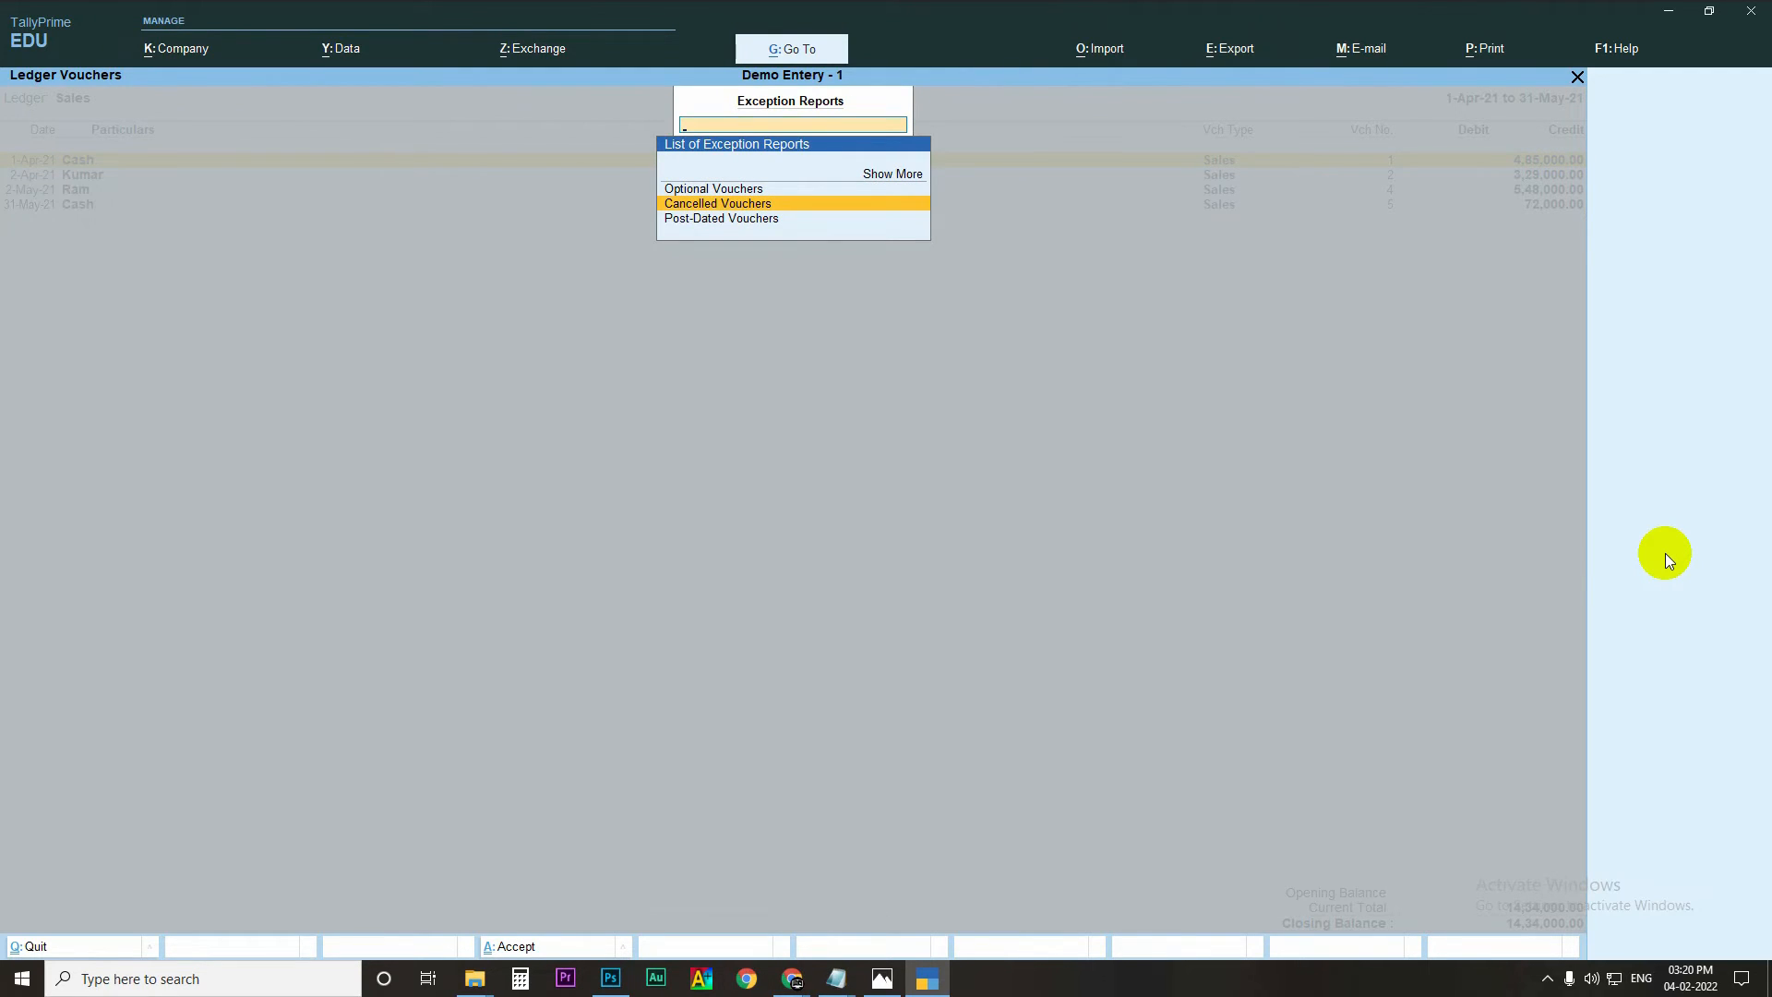
pyautogui.press('Return')
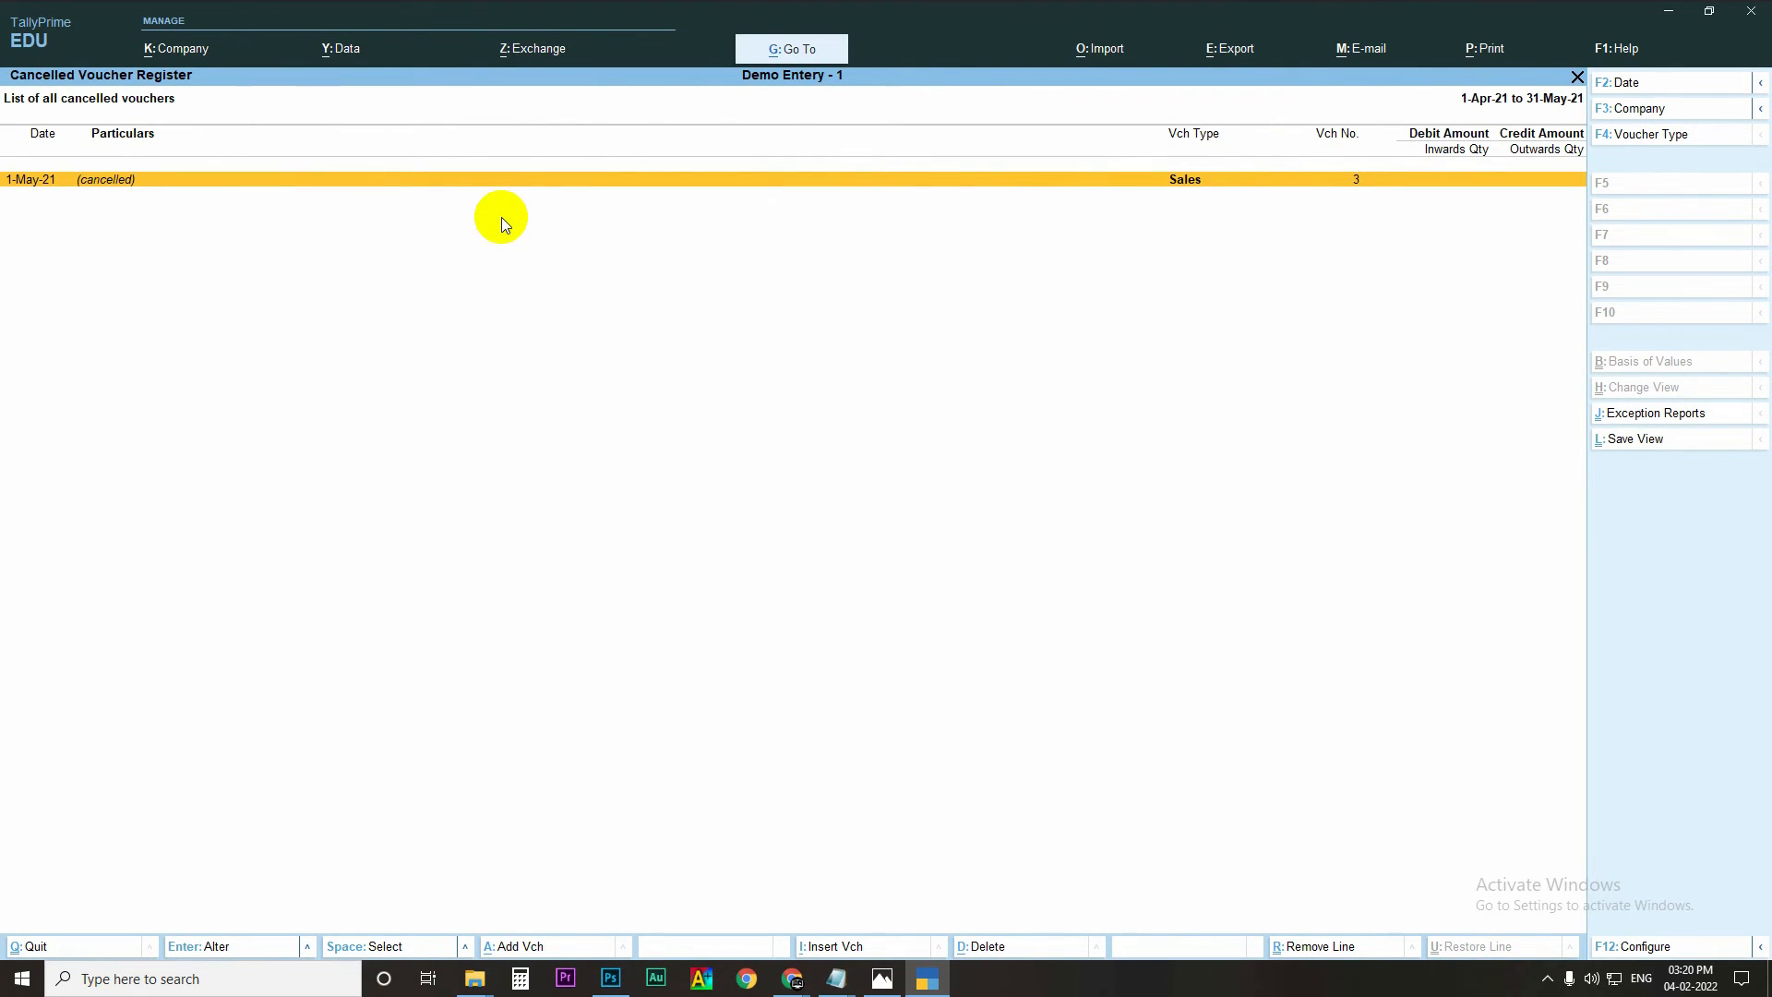
pyautogui.press('Return')
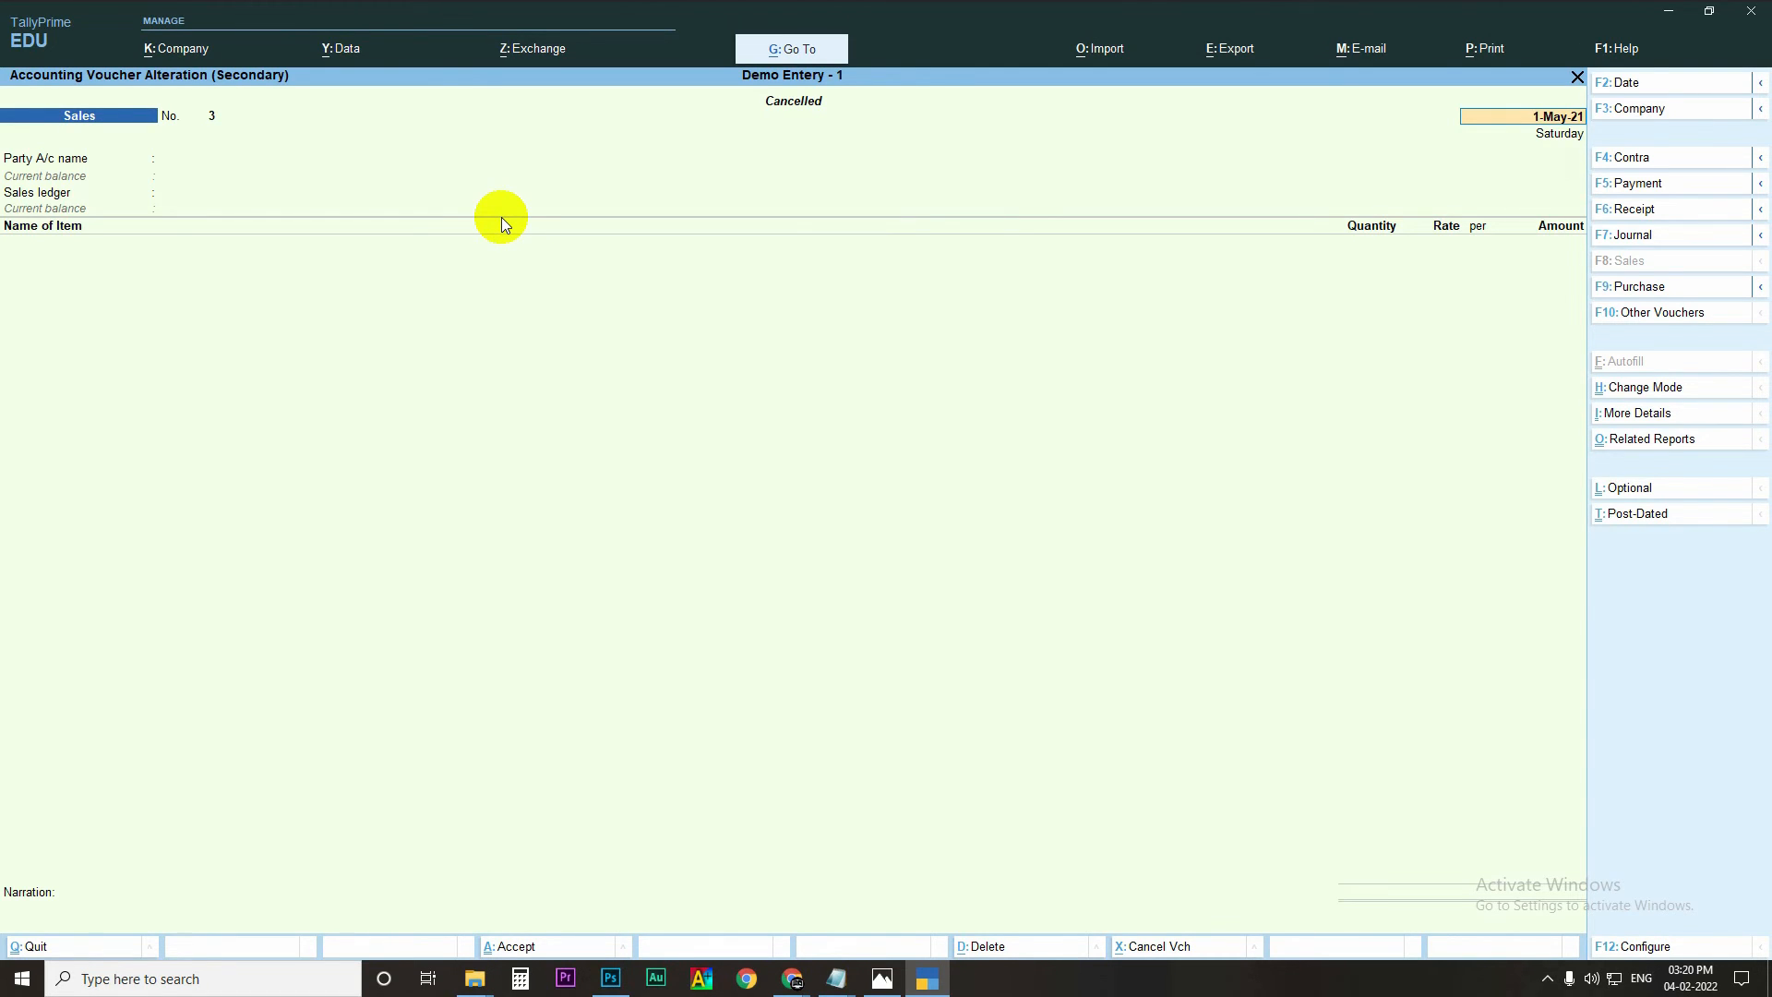
pyautogui.press('Return')
pyautogui.press('Return')
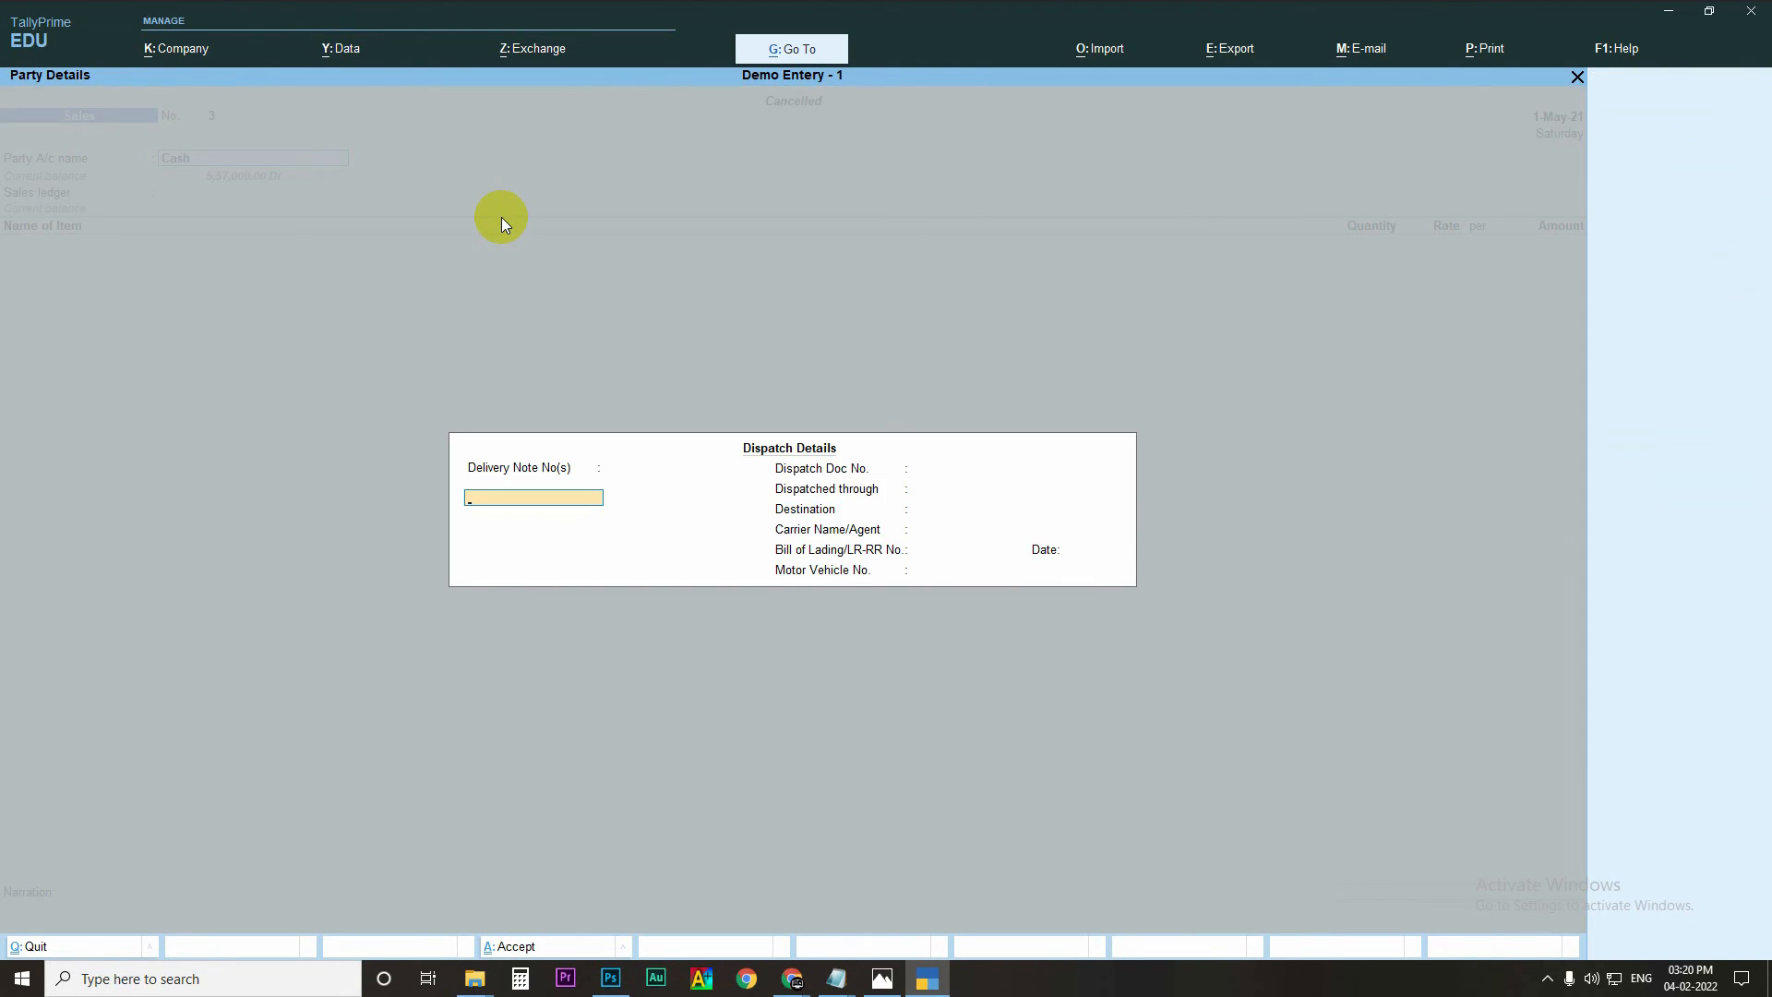
pyautogui.press('Return')
pyautogui.press('Return')
pyautogui.press('Return')
pyautogui.press('BackSpace')
pyautogui.press('BackSpace')
pyautogui.press('BackSpace')
pyautogui.press('BackSpace')
pyautogui.press('BackSpace')
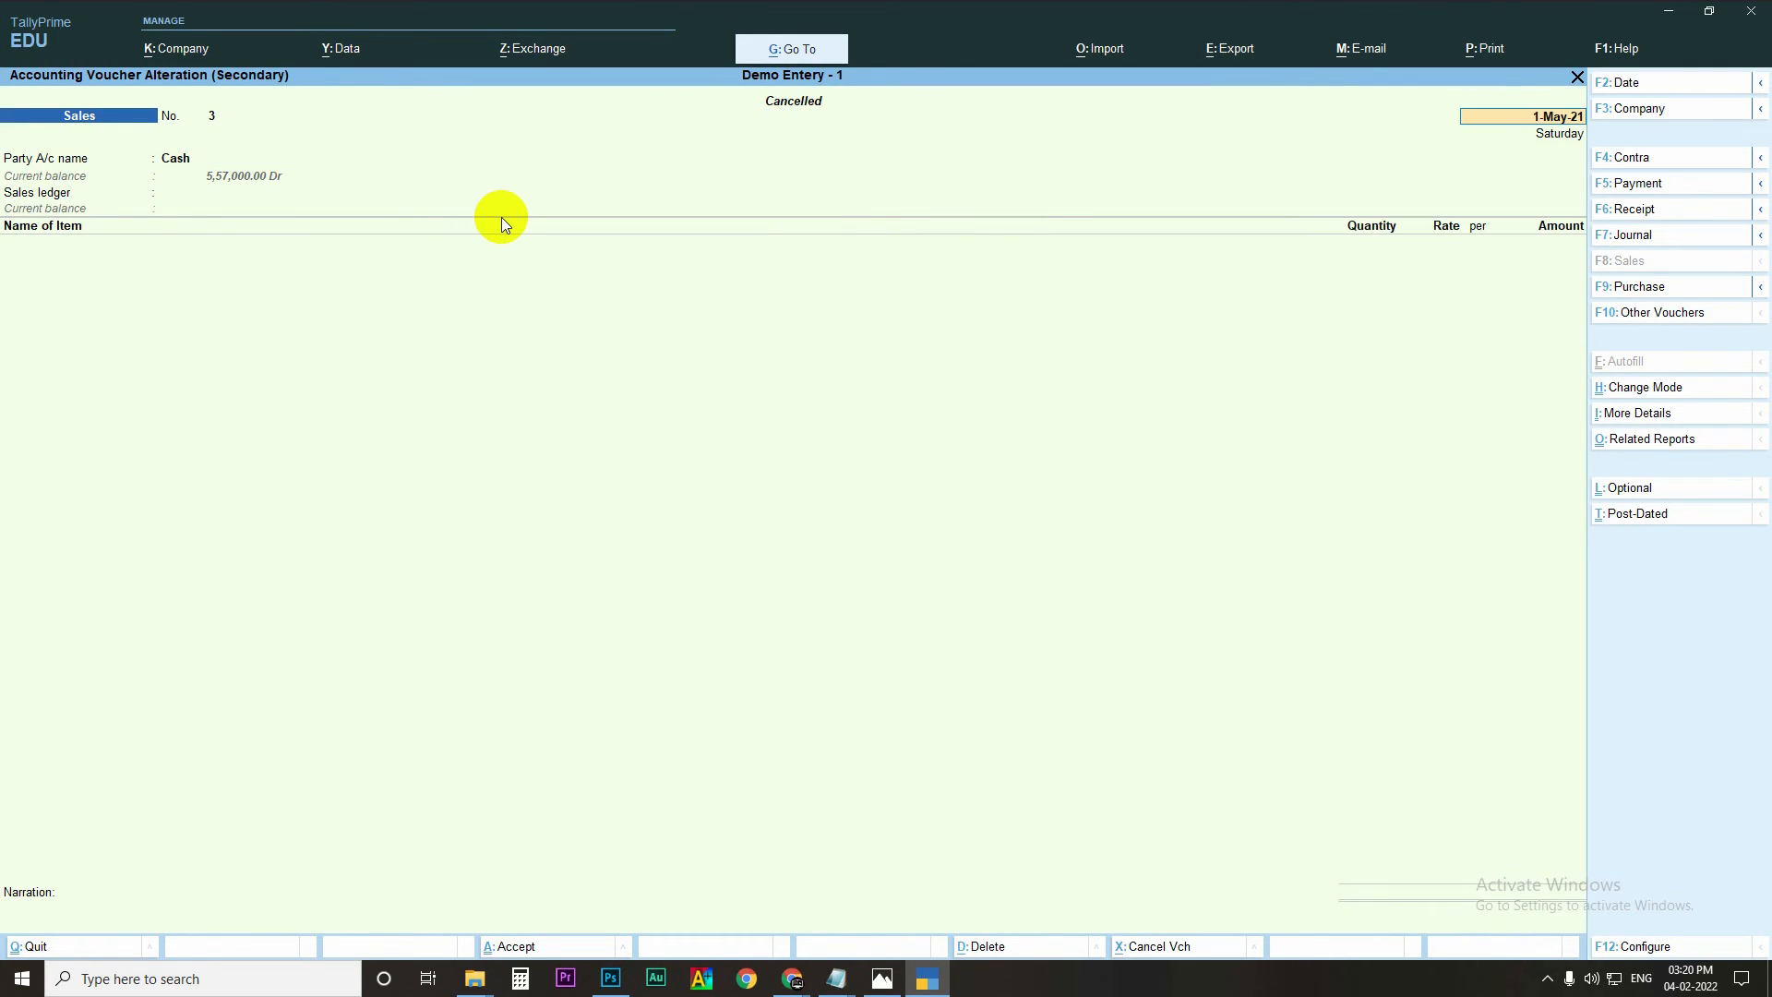
# Step: Keep the voucher date 1-May-21 and replace the Cash party account with the customer's ledger
pyautogui.press('Return')
pyautogui.press('Down')
pyautogui.press('Down')
pyautogui.press('Return')
pyautogui.press('Return')
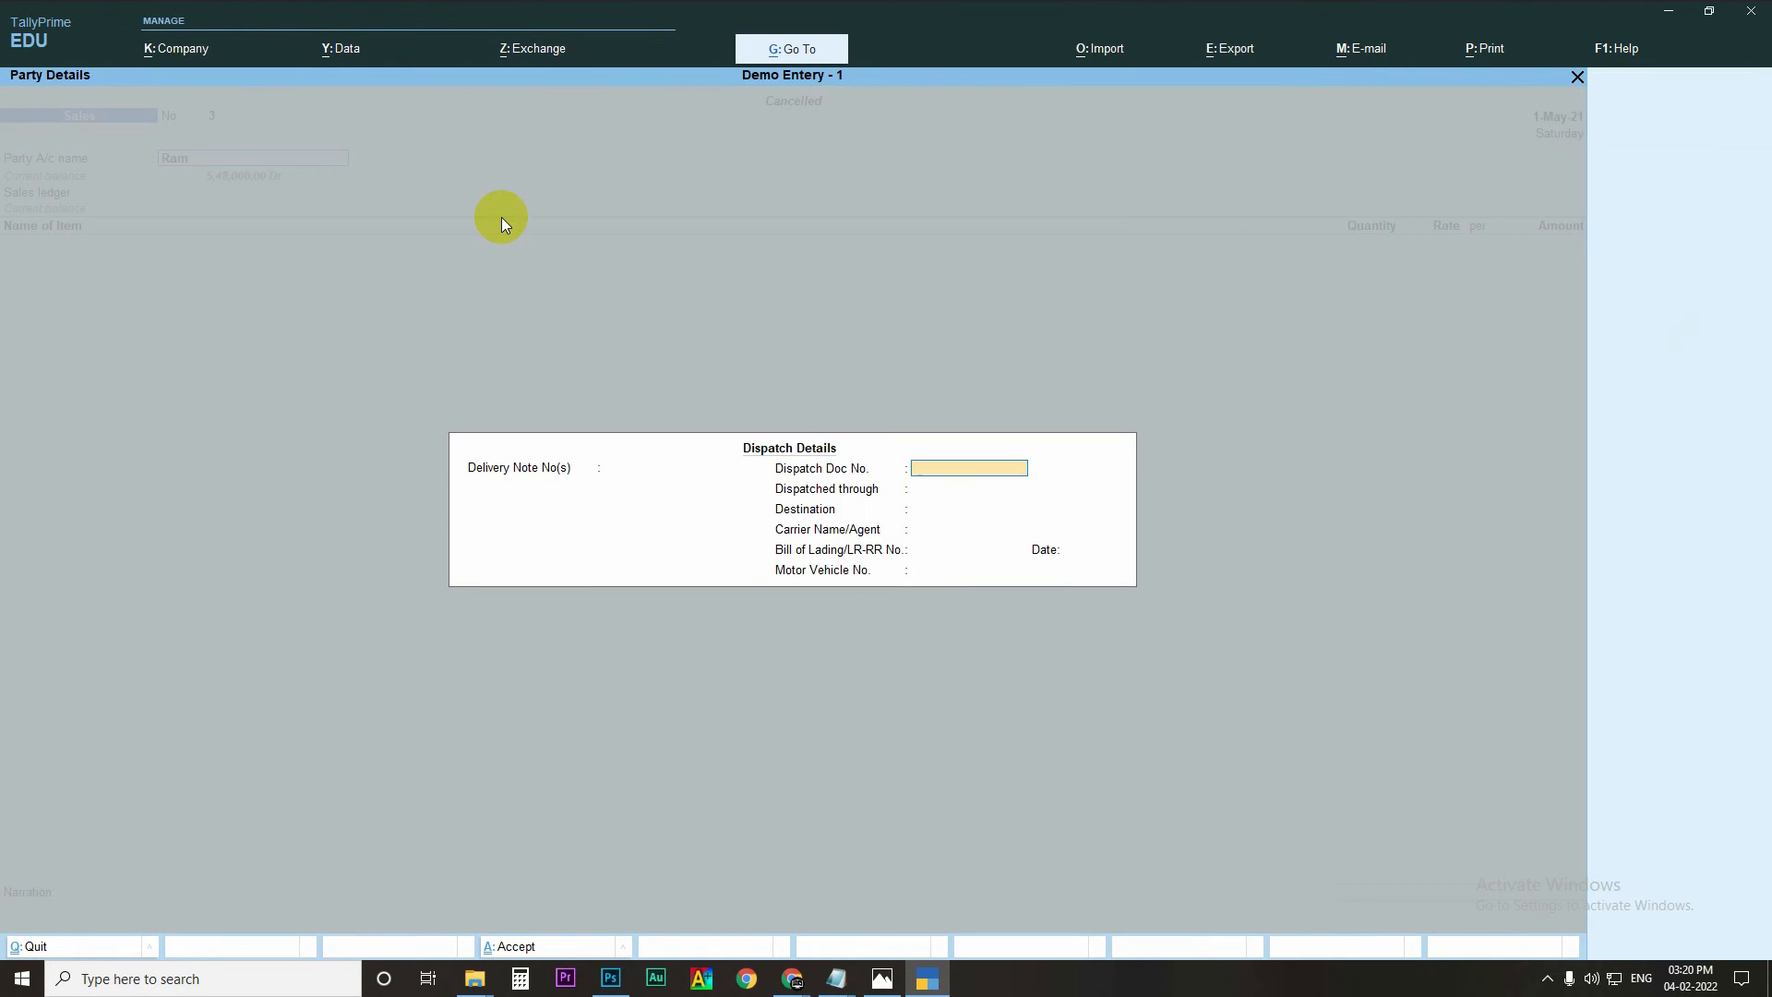
# Step: Leave all dispatch details of the sales voucher blank and accept them
pyautogui.press('Return')
pyautogui.press('Return')
pyautogui.press('Return')
pyautogui.press('Return')
pyautogui.press('Return')
pyautogui.press('Return')
pyautogui.press('Return')
# Step: Accept the buyer's default party details with a blank address and GSTIN/UIN, keeping Tamil Nadu as place of supply
pyautogui.press('Return')
pyautogui.press('Return')
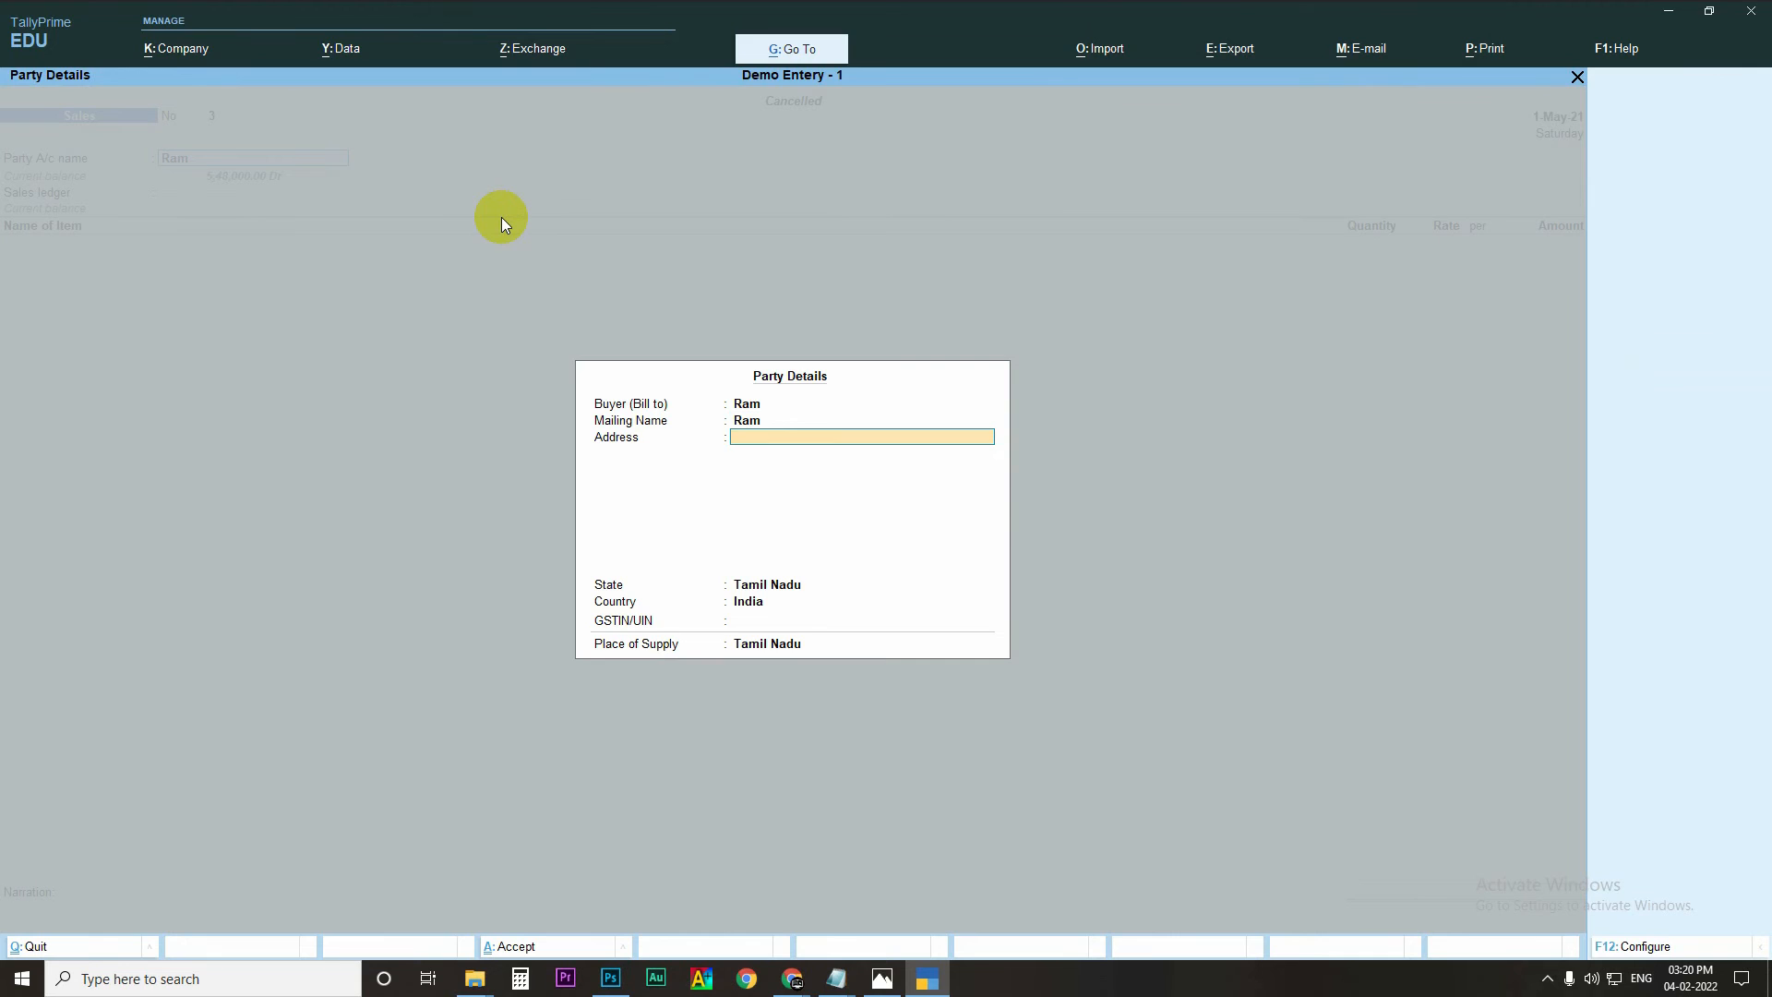
pyautogui.press('Return')
pyautogui.press('Return')
pyautogui.press('Return')
pyautogui.press('Return')
pyautogui.press('Return')
# Step: Select the Sales ledger and add the item I3 Computes with a quantity of 1 Nos at a rate of 25,000.00
pyautogui.press('Return')
pyautogui.press('Return')
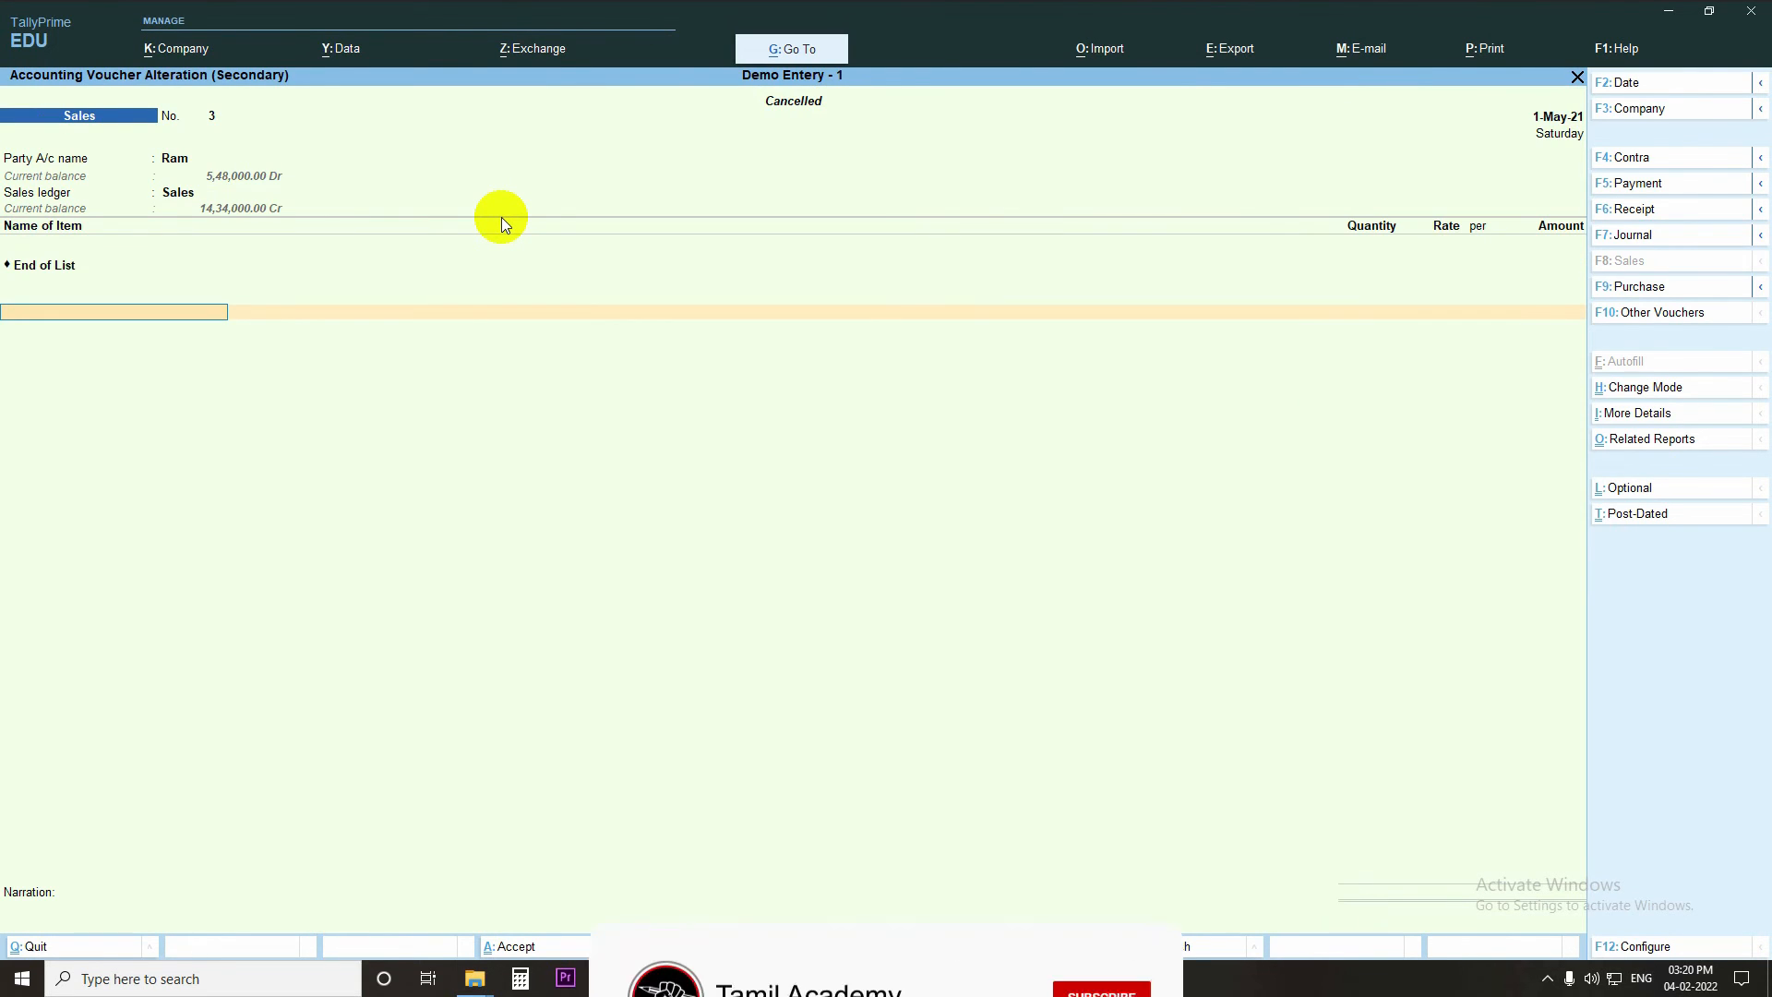
pyautogui.press('BackSpace')
pyautogui.press('Down')
pyautogui.press('Return')
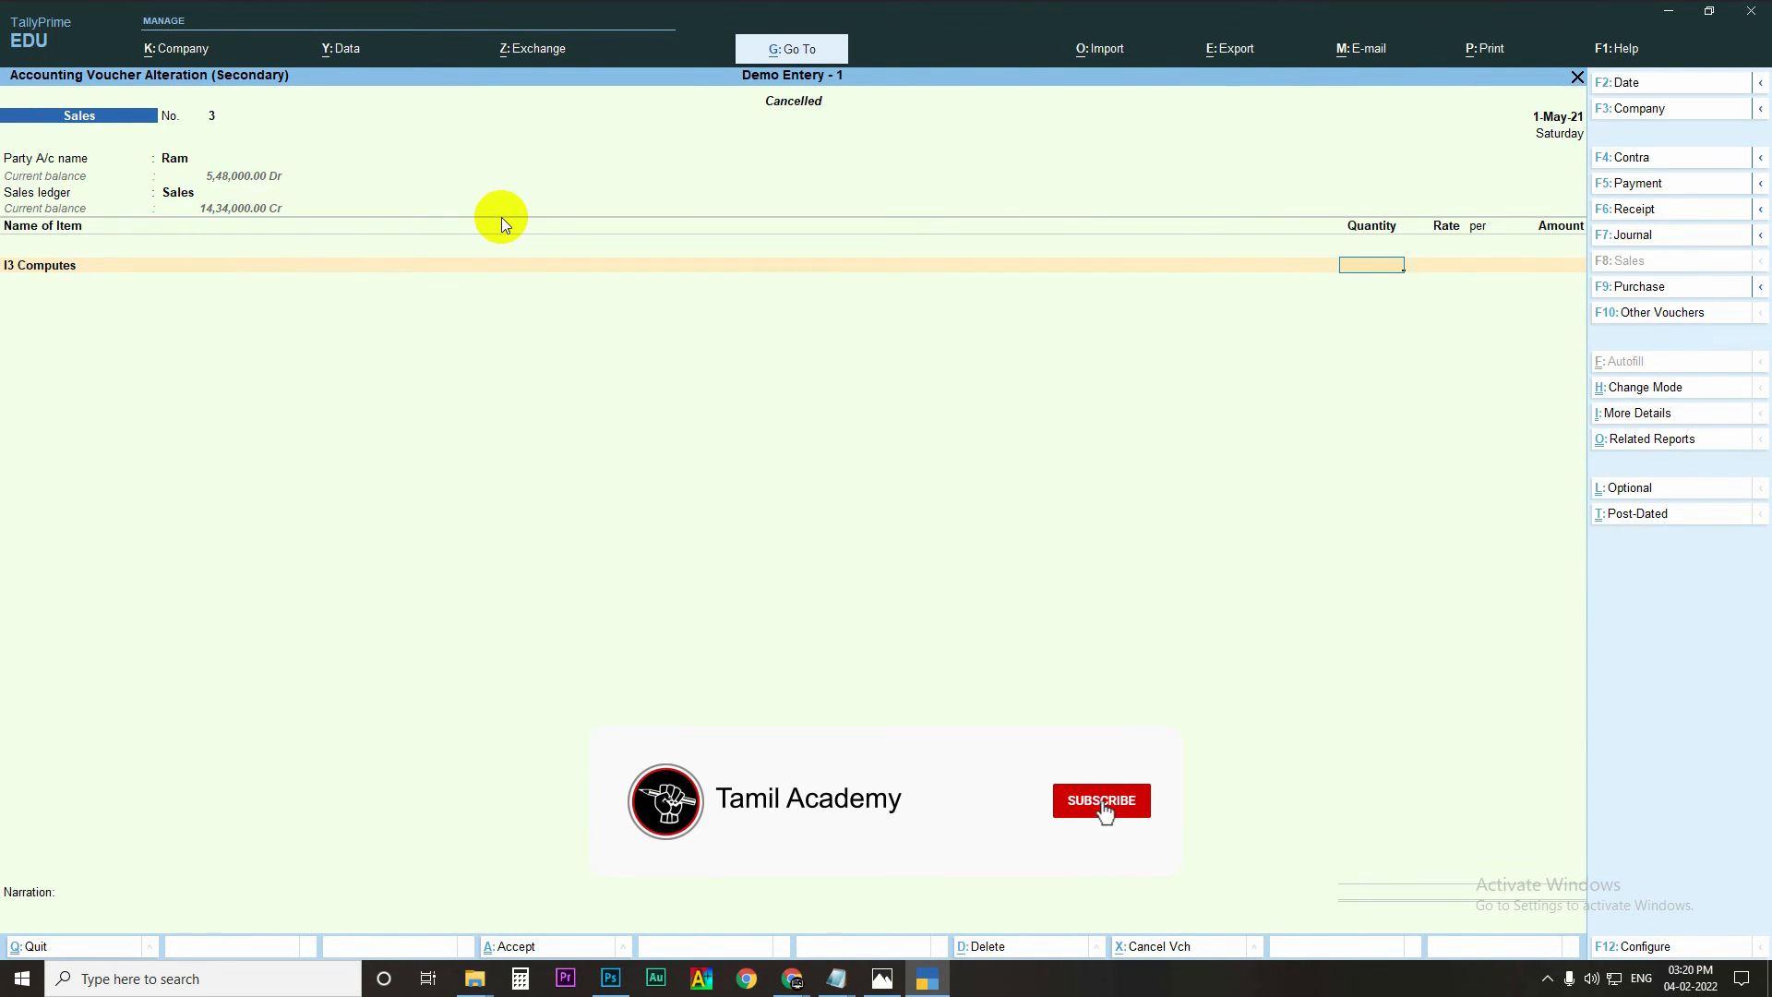
pyautogui.write('1')
pyautogui.press('Return')
pyautogui.press('Return')
pyautogui.press('Return')
pyautogui.press('Return')
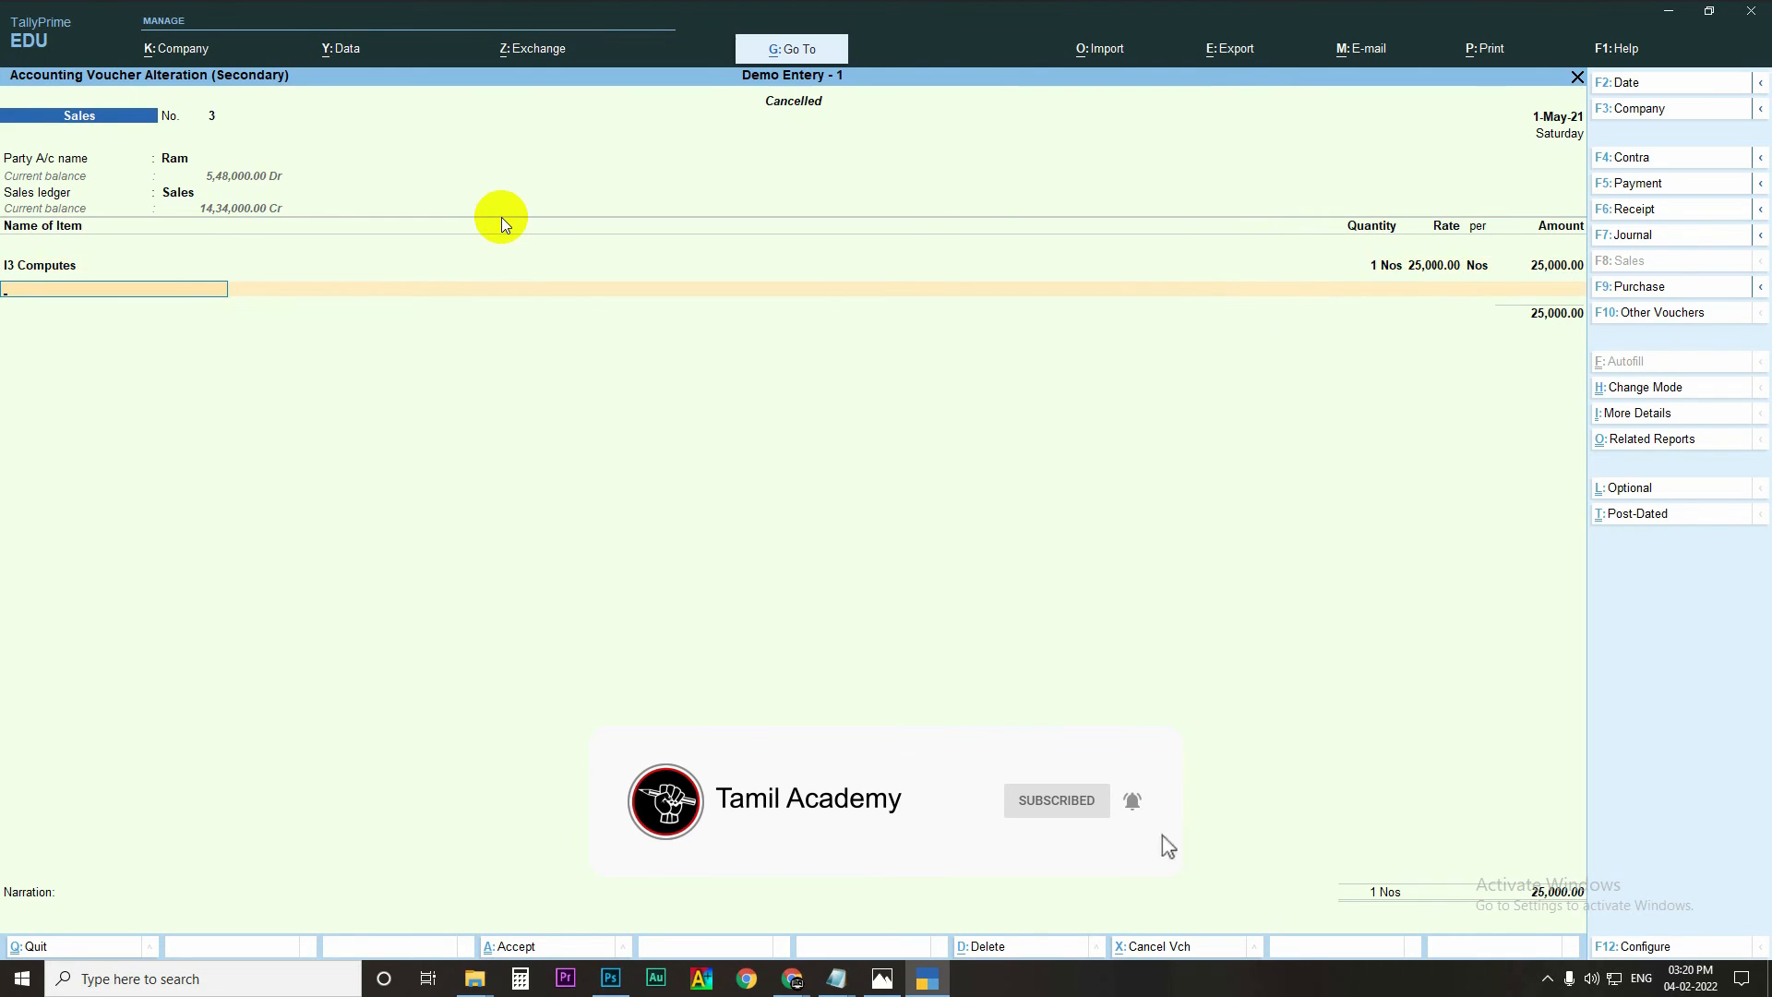
# Step: Add the item I7 Computes with a quantity of 1 Nos at a rate of 47,000.00 and end the item list
pyautogui.press('Down')
pyautogui.press('Down')
pyautogui.press('Return')
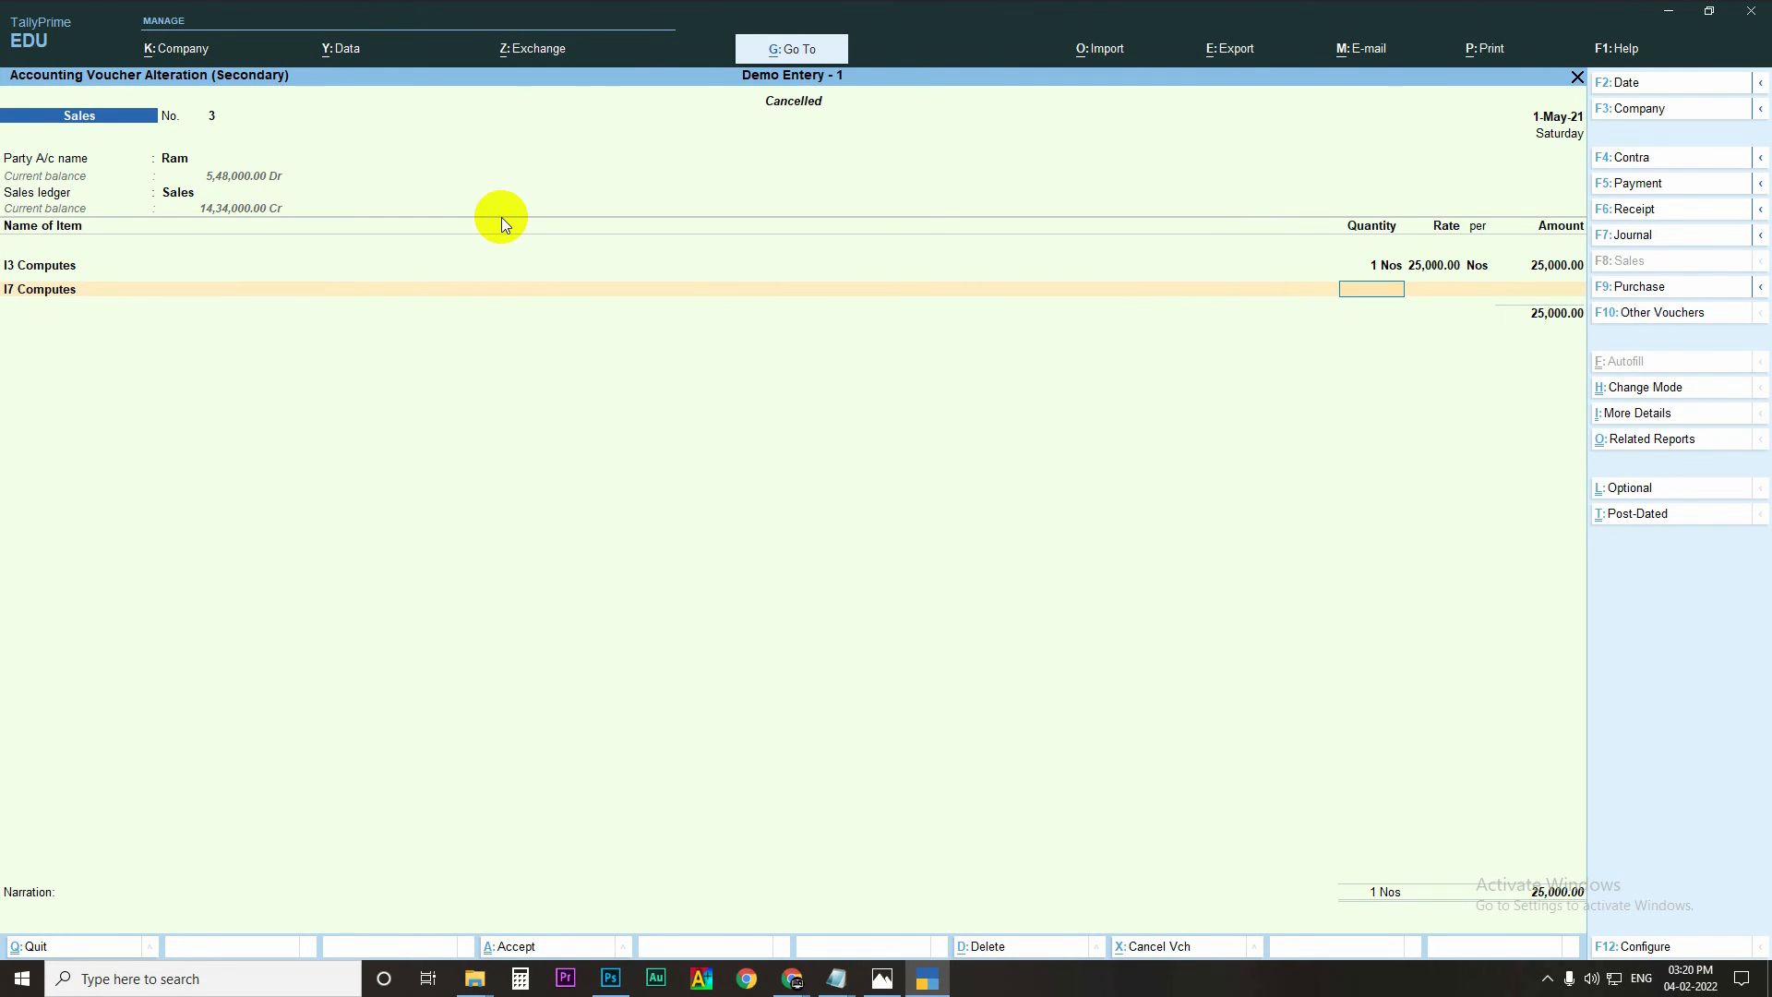
pyautogui.press('Return')
pyautogui.press('Return')
pyautogui.press('Return')
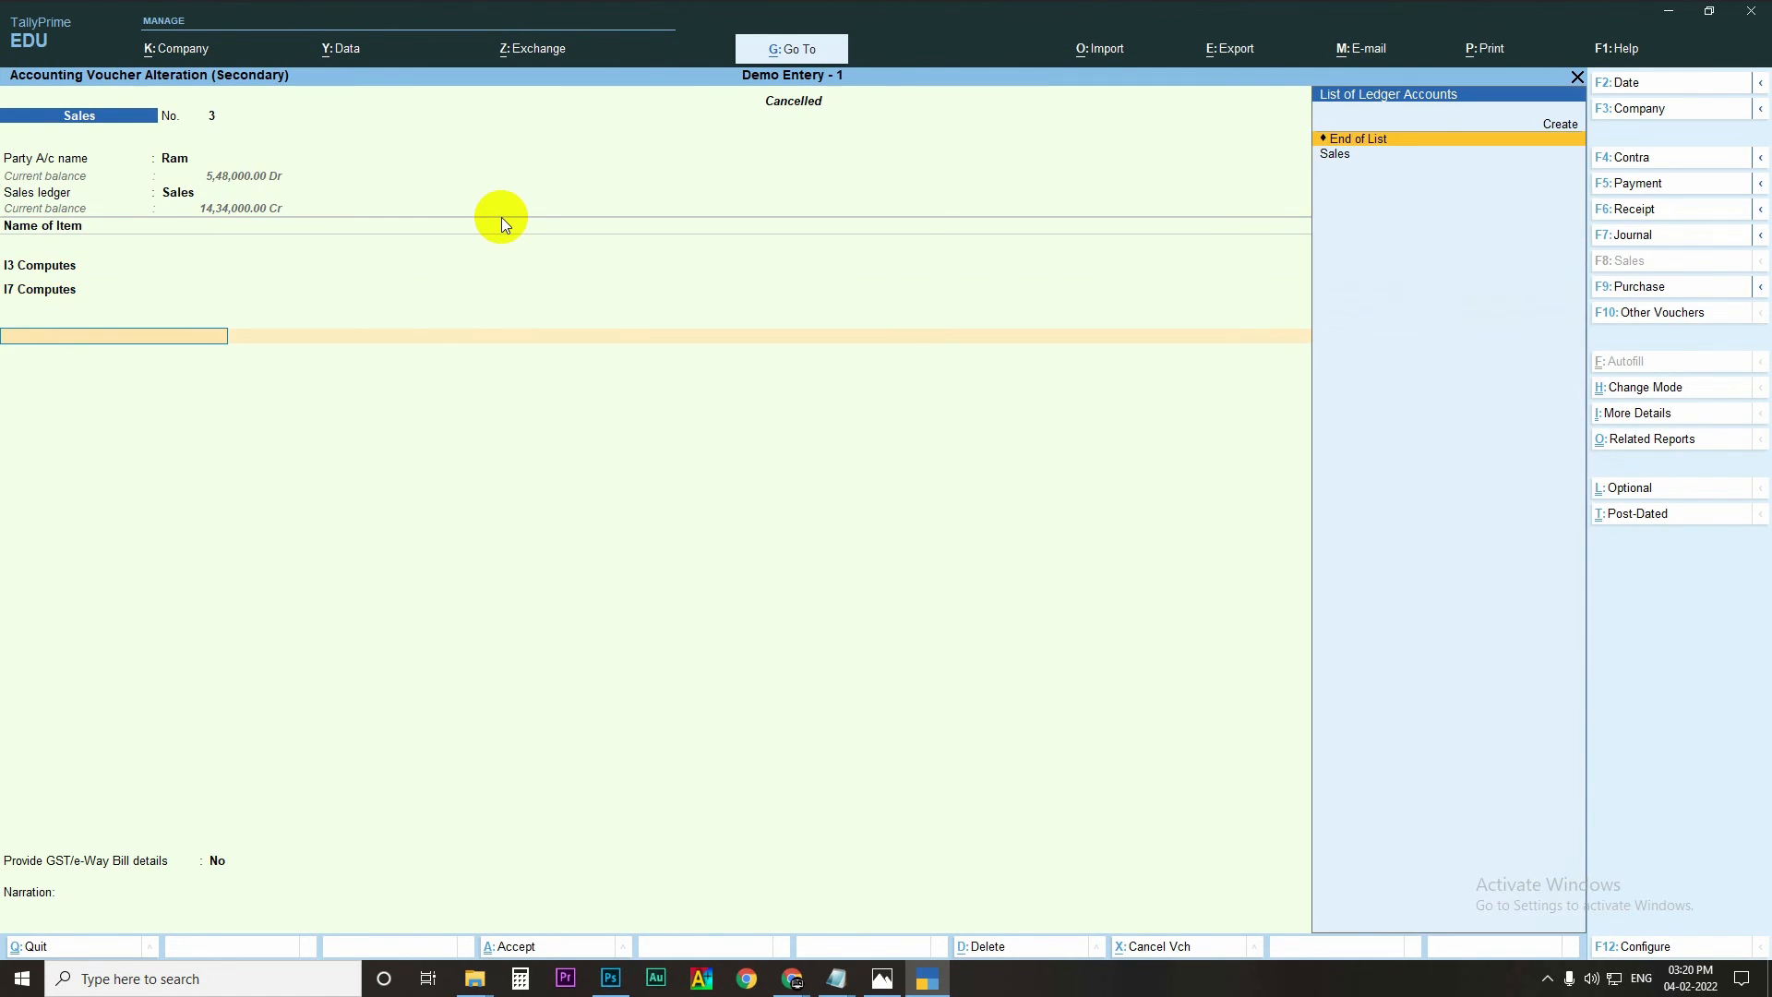
# Step: Save the voucher with GST/e-Way Bill details set to No and a blank narration, and return to the Sales ledger vouchers
pyautogui.press('Return')
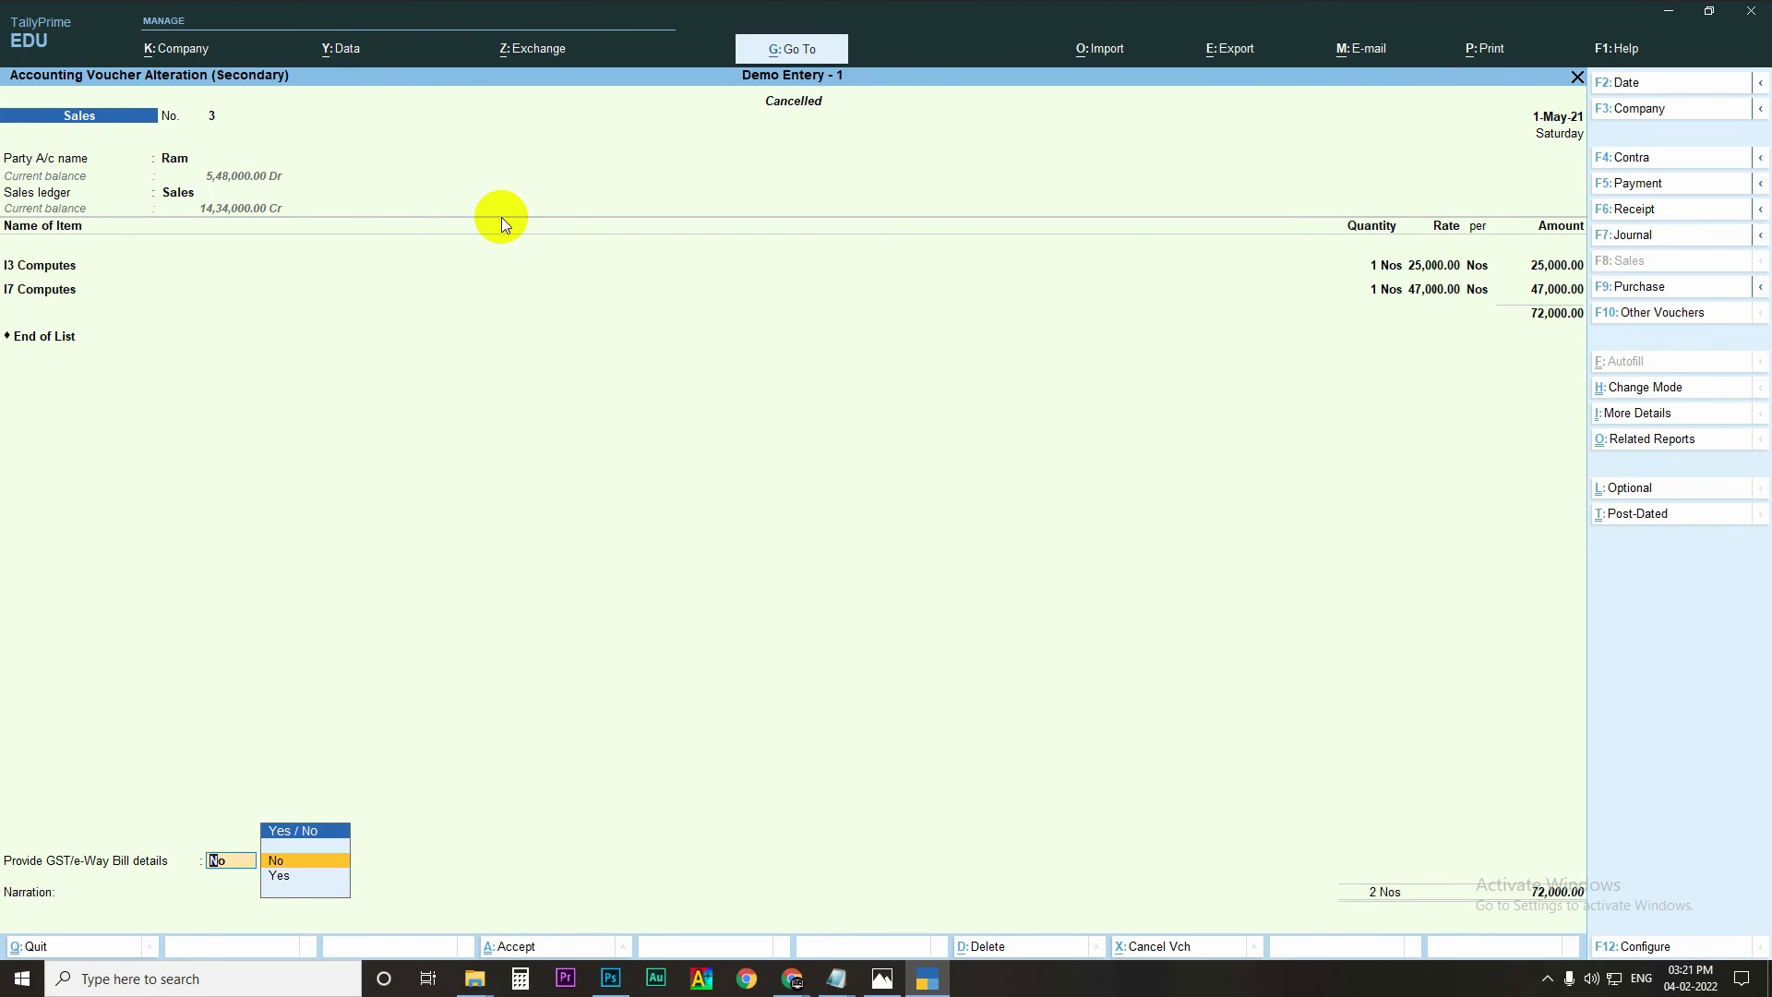
pyautogui.press('Return')
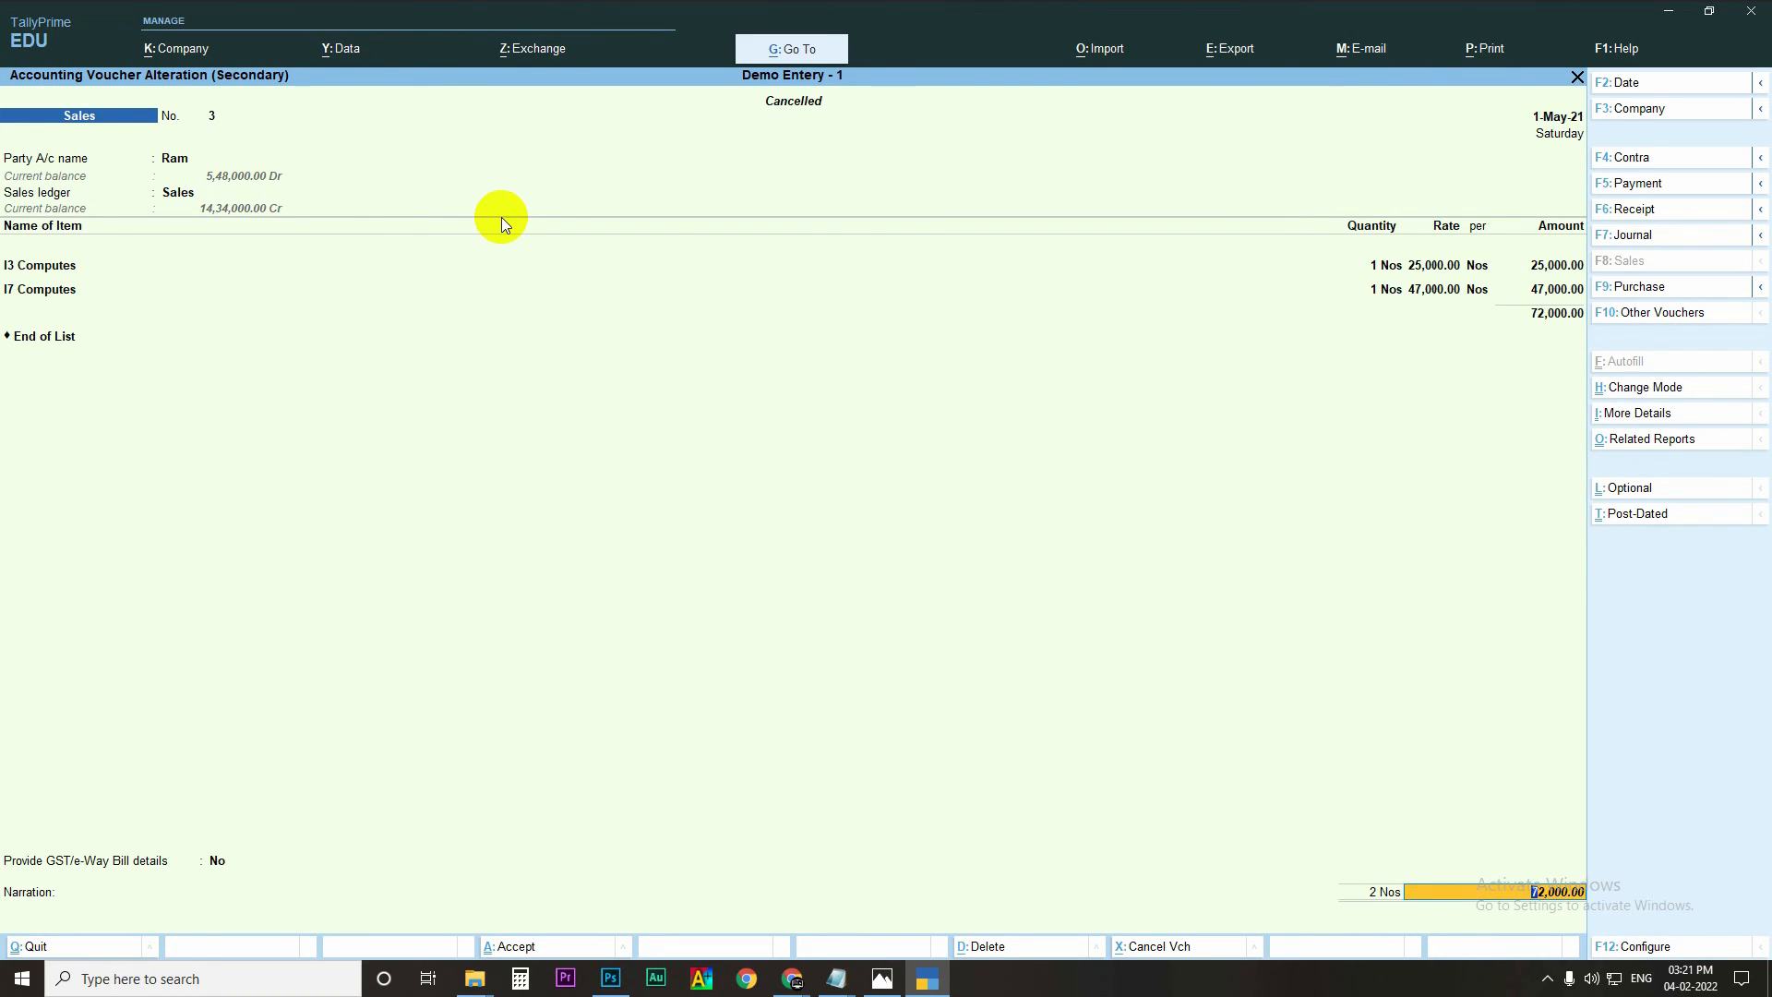
pyautogui.press('Return')
pyautogui.press('Return')
pyautogui.press('Return')
pyautogui.press('Return')
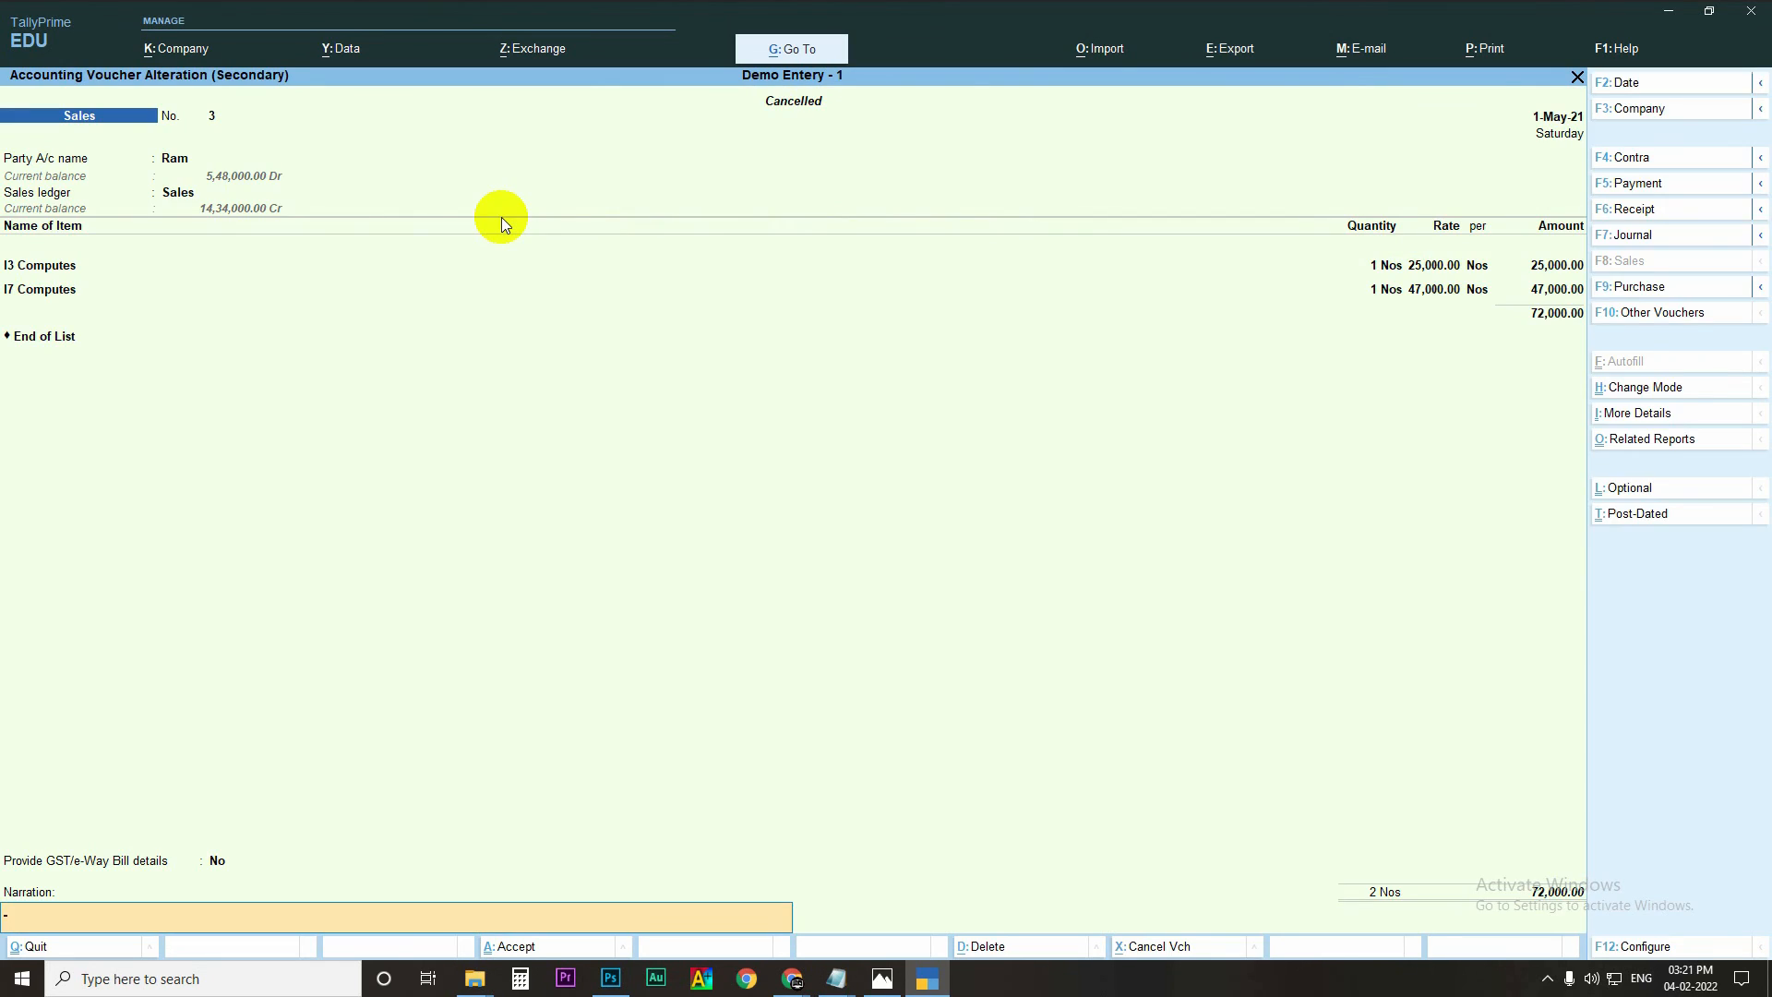
pyautogui.press('Return')
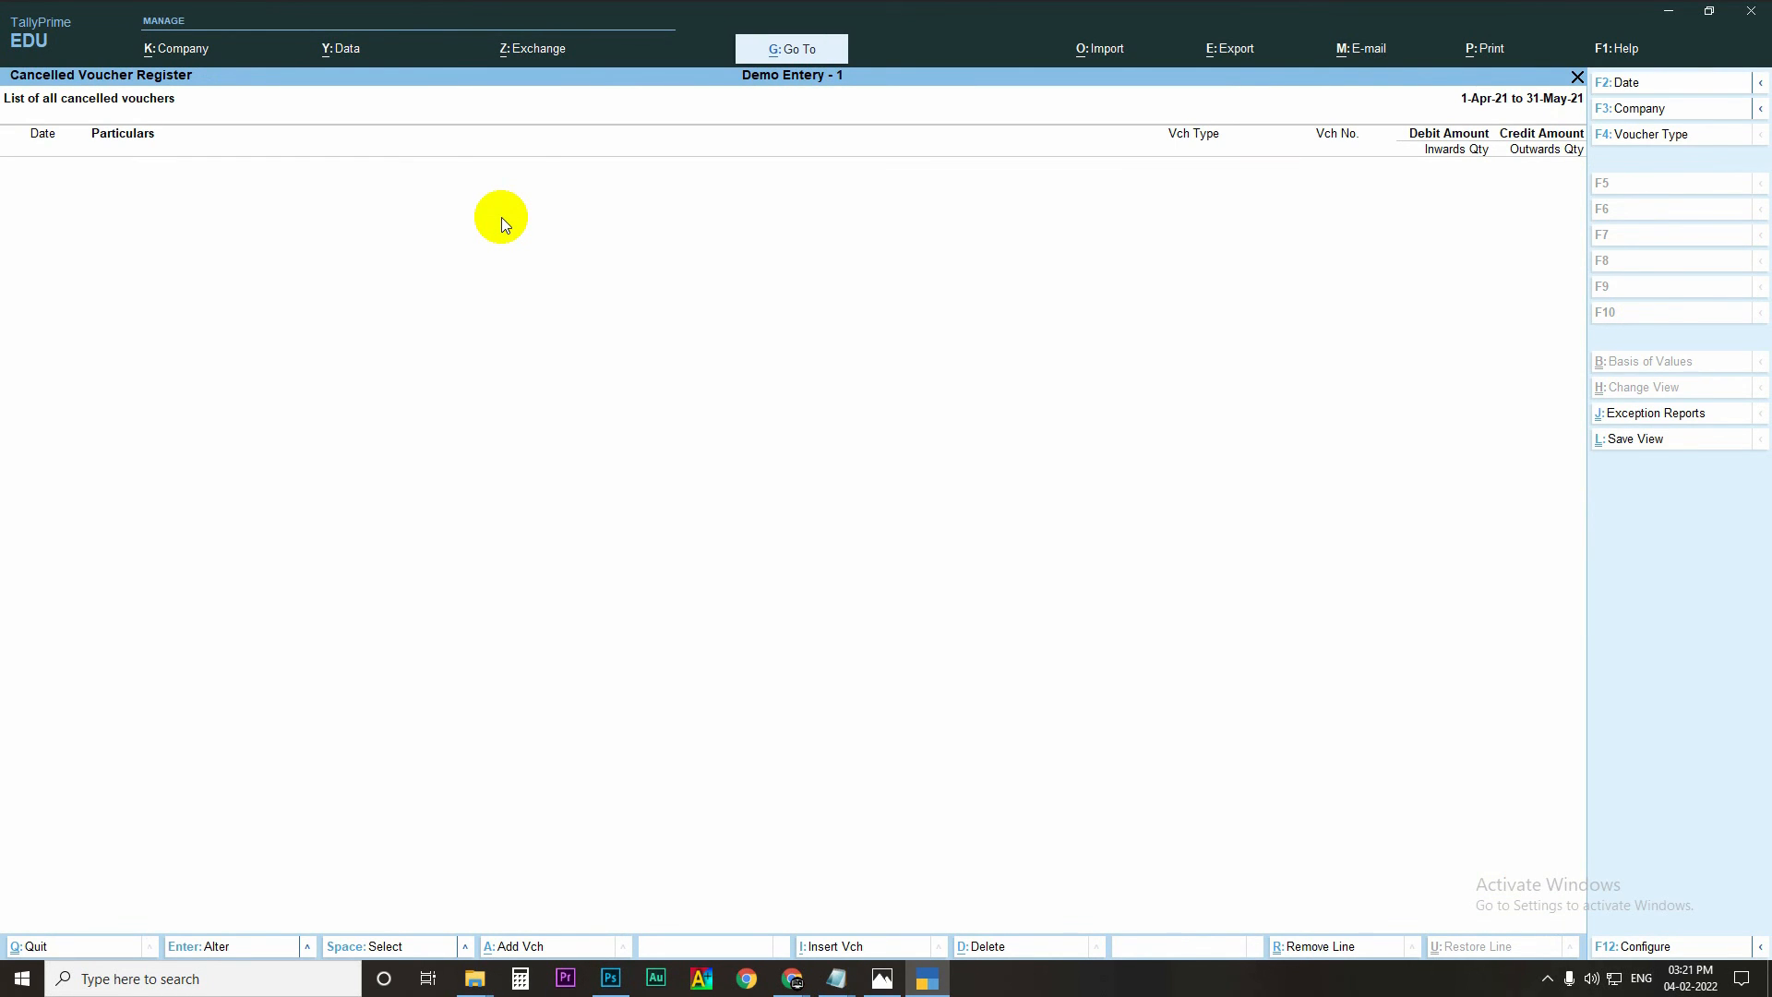
pyautogui.press('Escape')
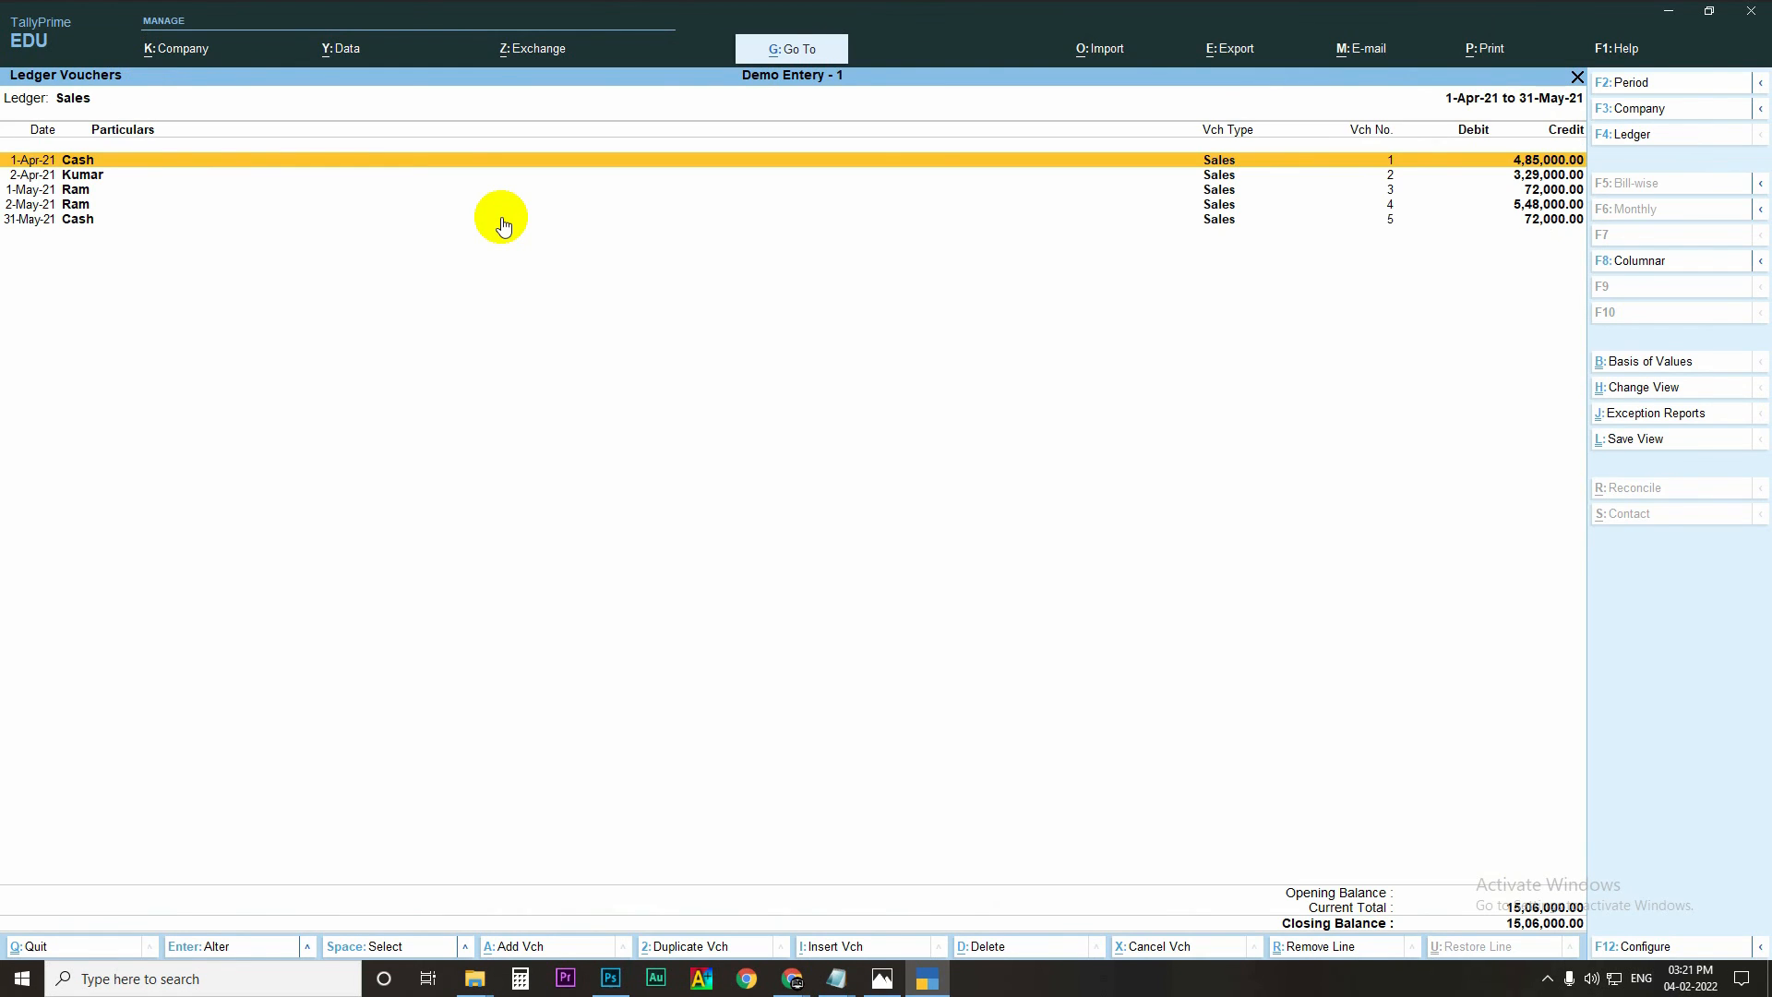